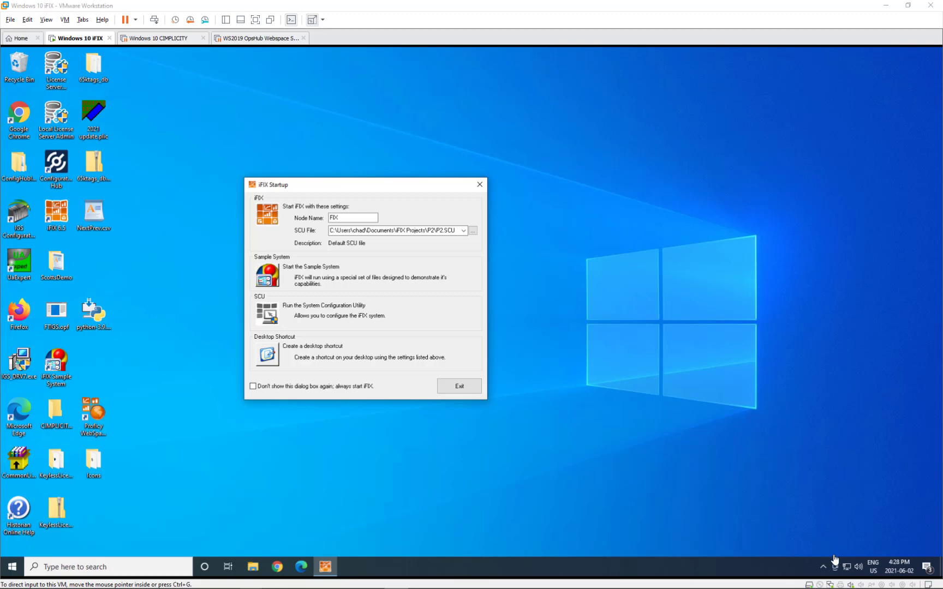
# Step: Reveal the hidden taskbar tray icons to reach the Industrial Gateway server icon
pyautogui.click(824, 568)
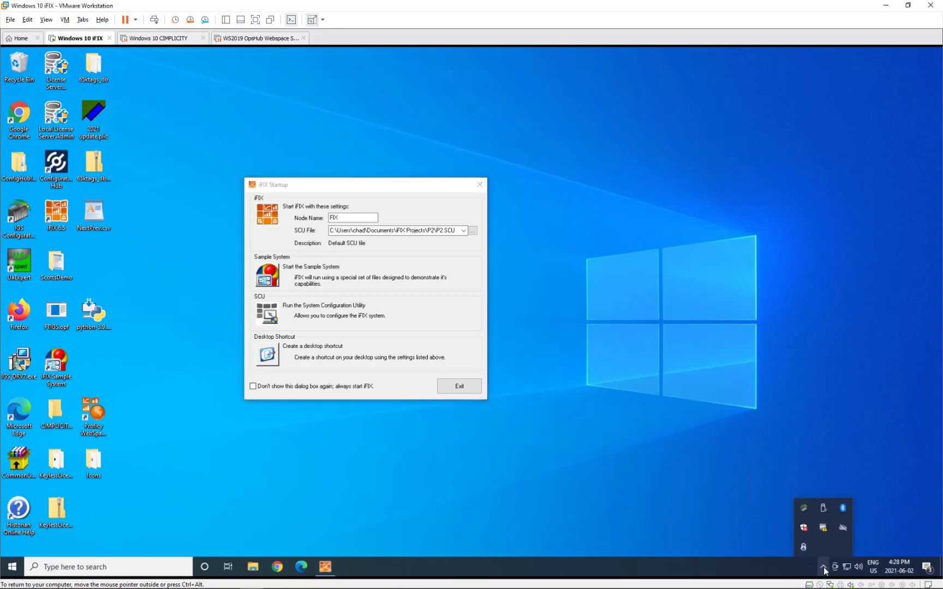
pyautogui.hotkey('ctrl', 'alt')
pyautogui.rightClick(803, 509)
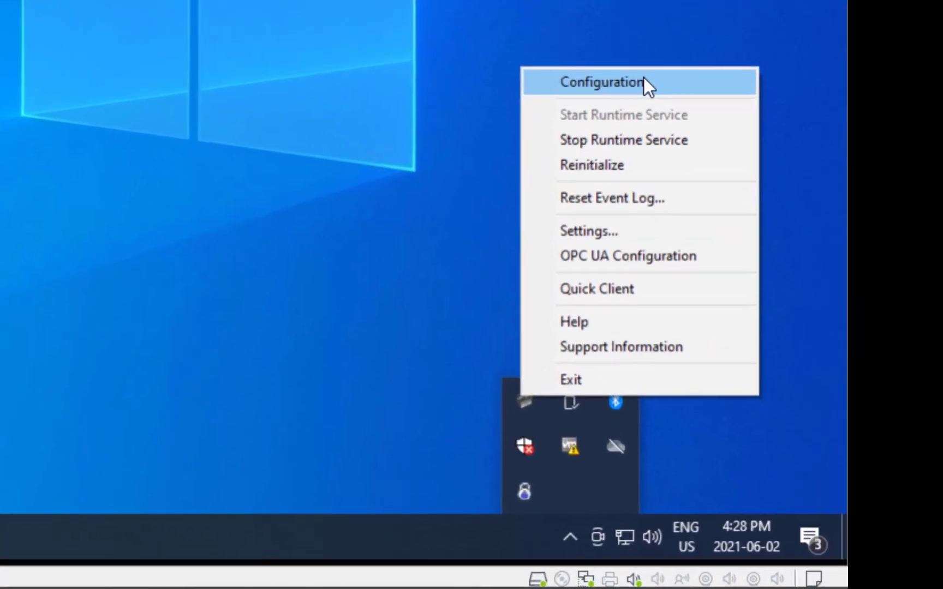
pyautogui.click(855, 373)
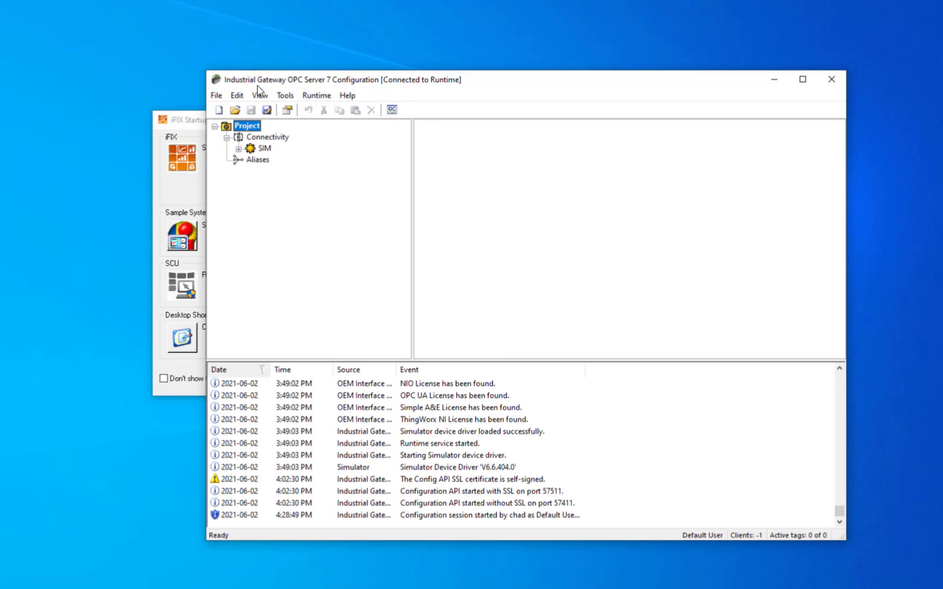
pyautogui.click(238, 149)
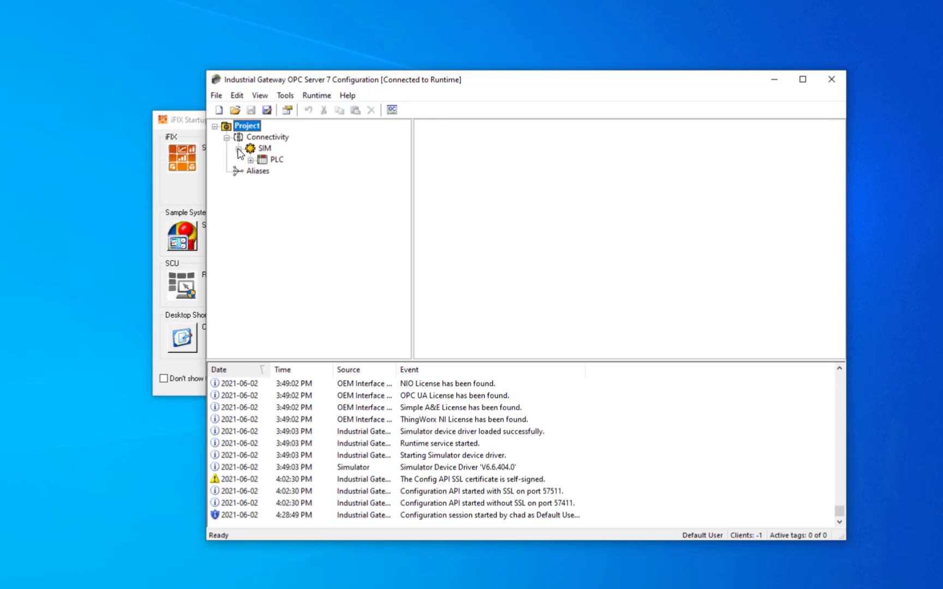
pyautogui.click(250, 159)
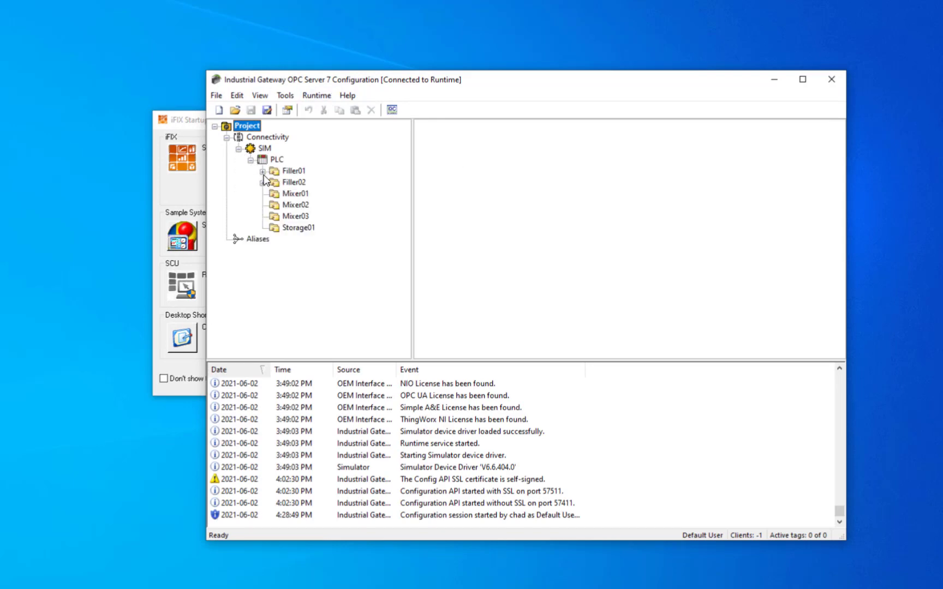
pyautogui.click(263, 172)
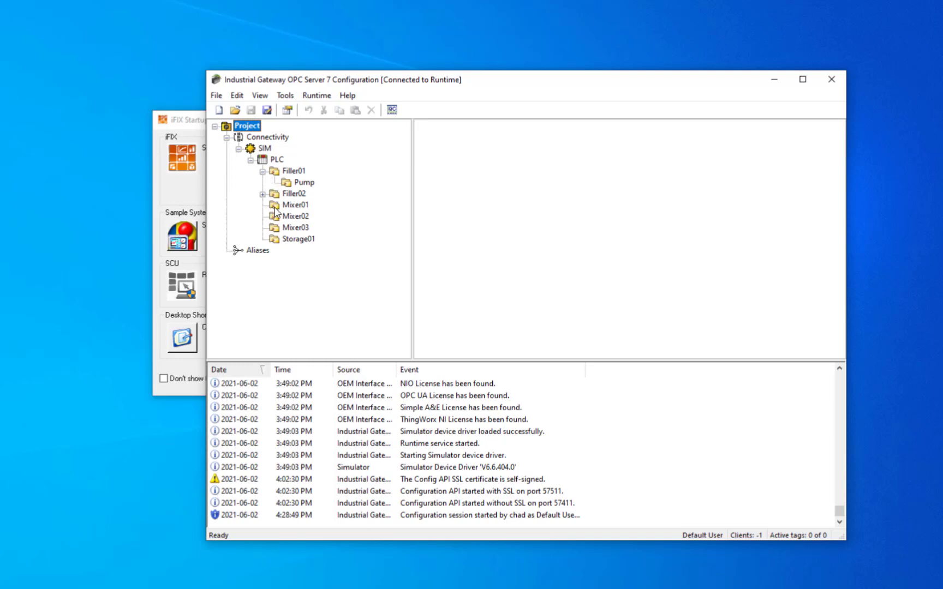
pyautogui.click(284, 206)
pyautogui.click(299, 227)
pyautogui.click(298, 238)
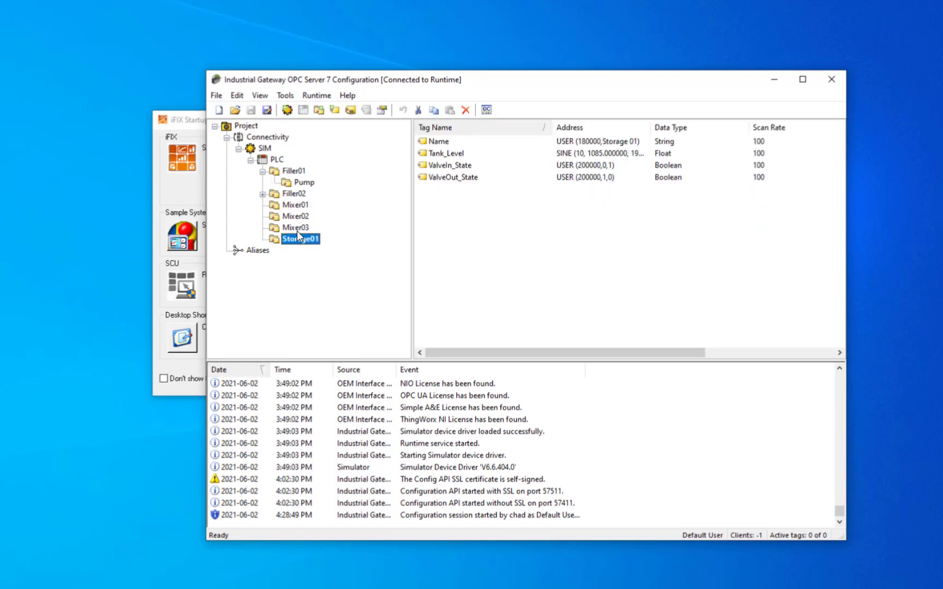
pyautogui.click(293, 217)
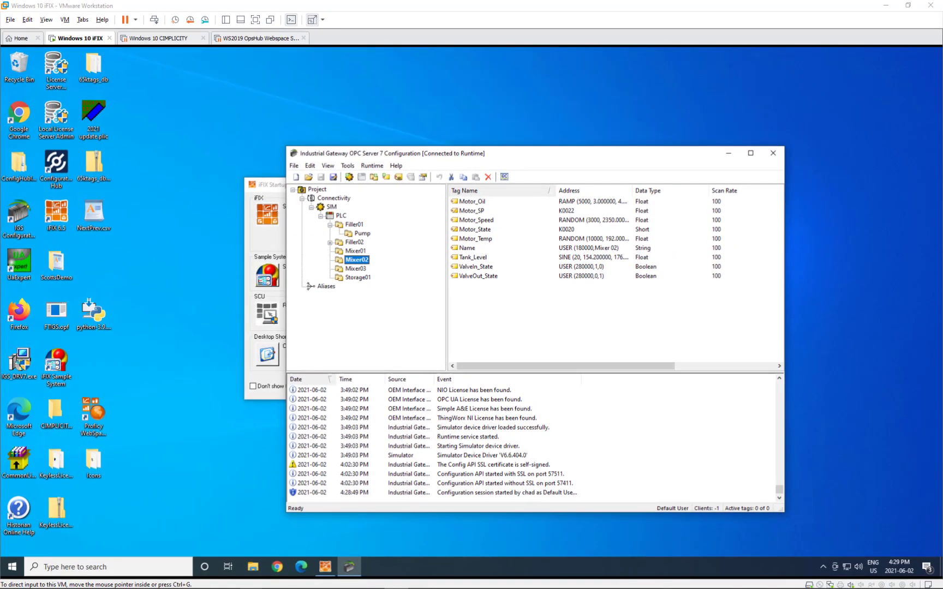
# Step: Close the gateway window and open SCADA configuration for the P2.SCU file in the SCU
pyautogui.click(773, 153)
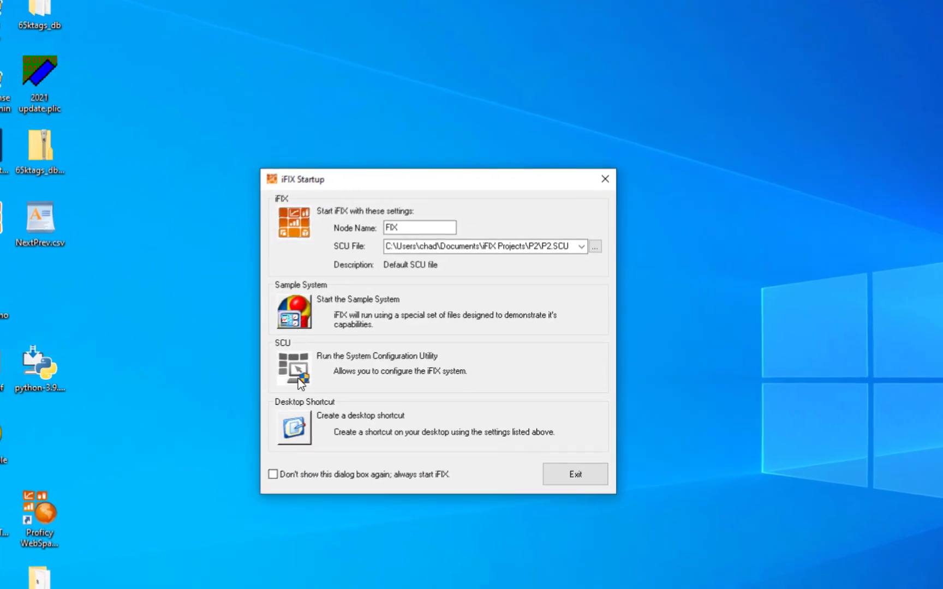
pyautogui.click(299, 382)
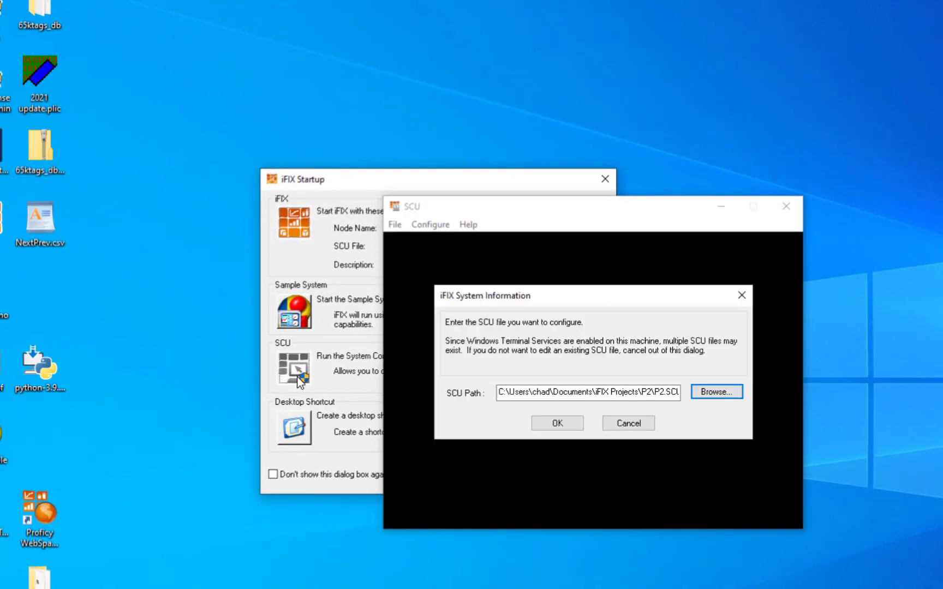
pyautogui.click(567, 425)
pyautogui.click(431, 224)
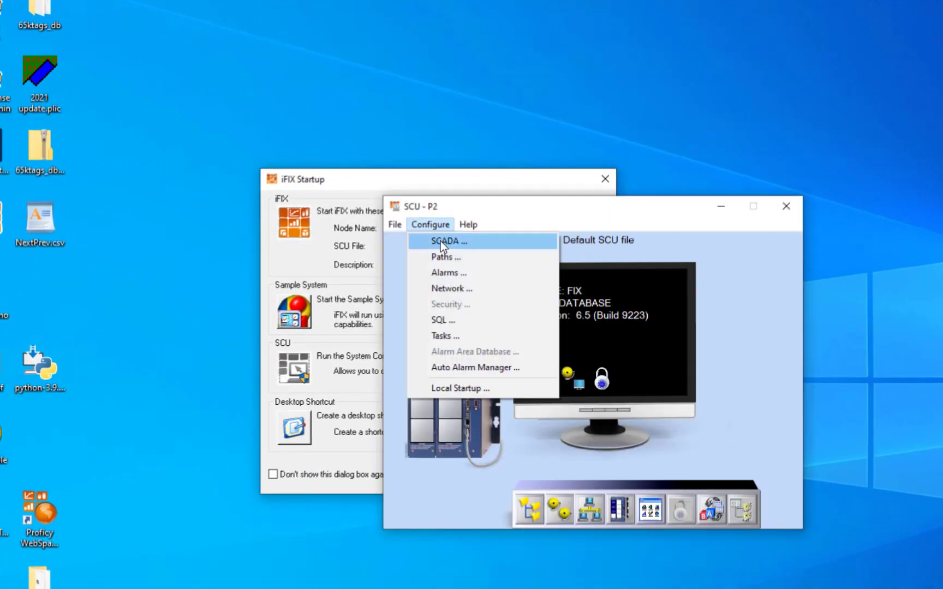
pyautogui.click(439, 241)
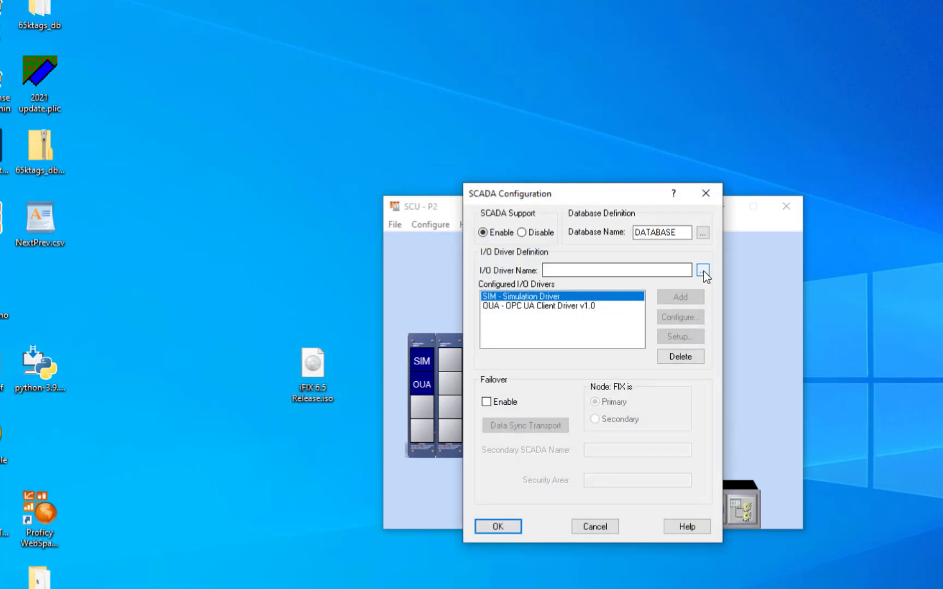
# Step: Add the IGS - Industrial Gateway Server 7.66 driver to the configured I/O drivers and save
pyautogui.click(703, 271)
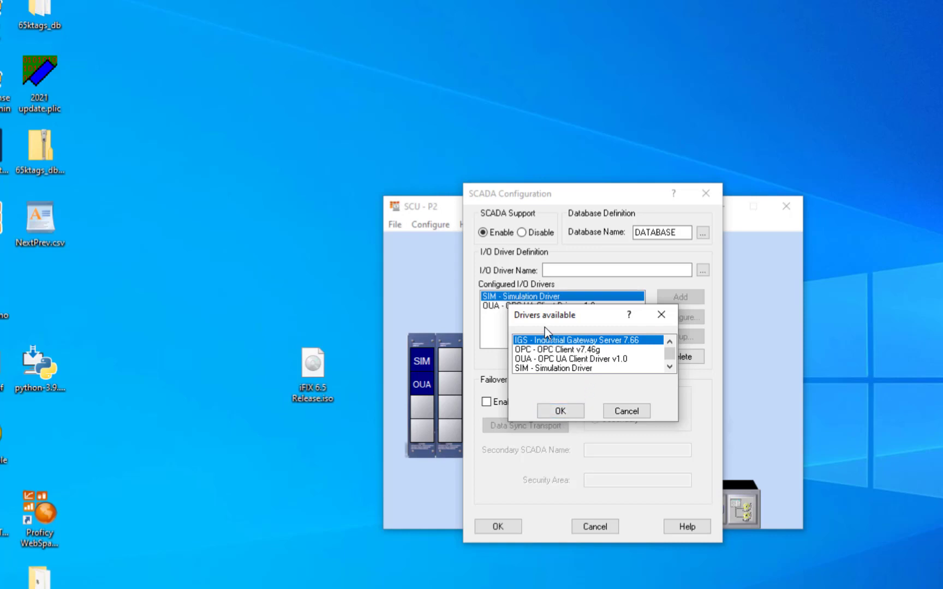
pyautogui.click(565, 411)
pyautogui.click(680, 302)
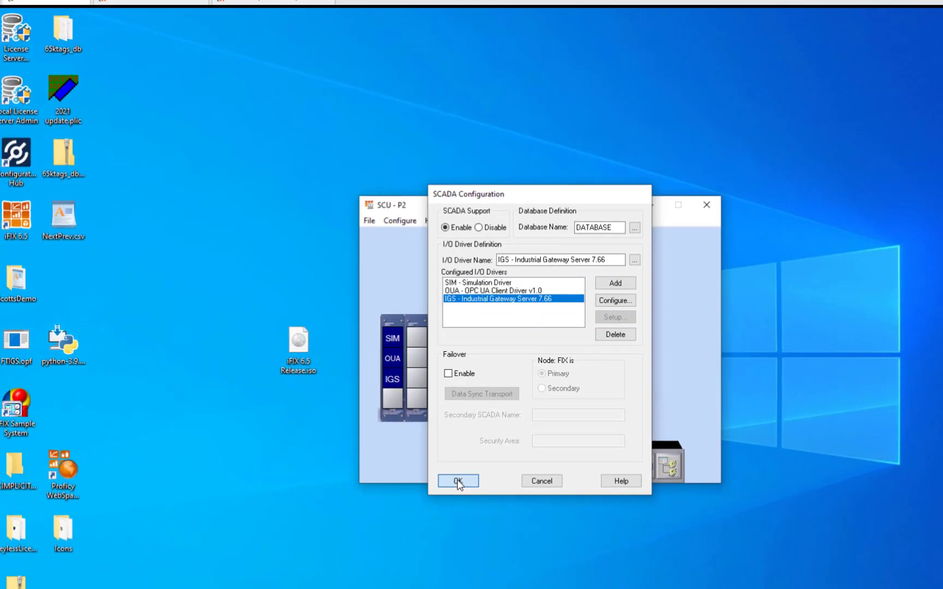
pyautogui.click(498, 527)
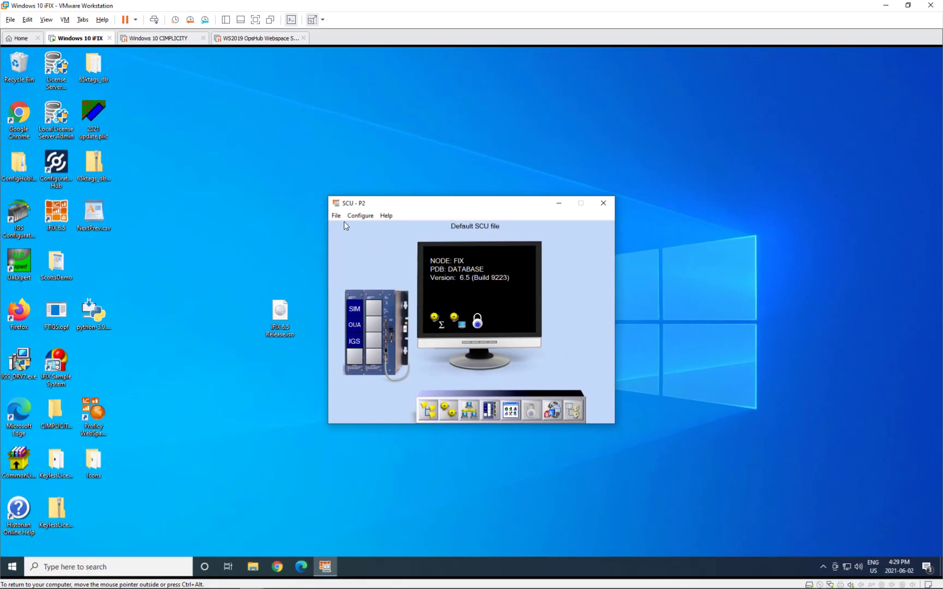
pyautogui.click(395, 225)
pyautogui.click(358, 259)
# Step: Close the SCU, start iFIX 6.5 with the P2 SCU settings, and show the Applications ribbon
pyautogui.click(603, 203)
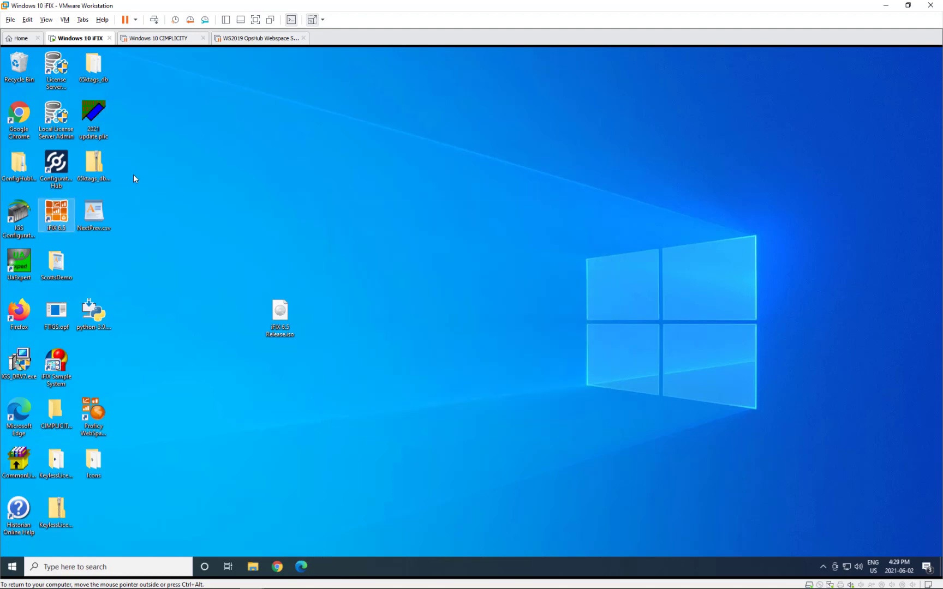
pyautogui.doubleClick(67, 214)
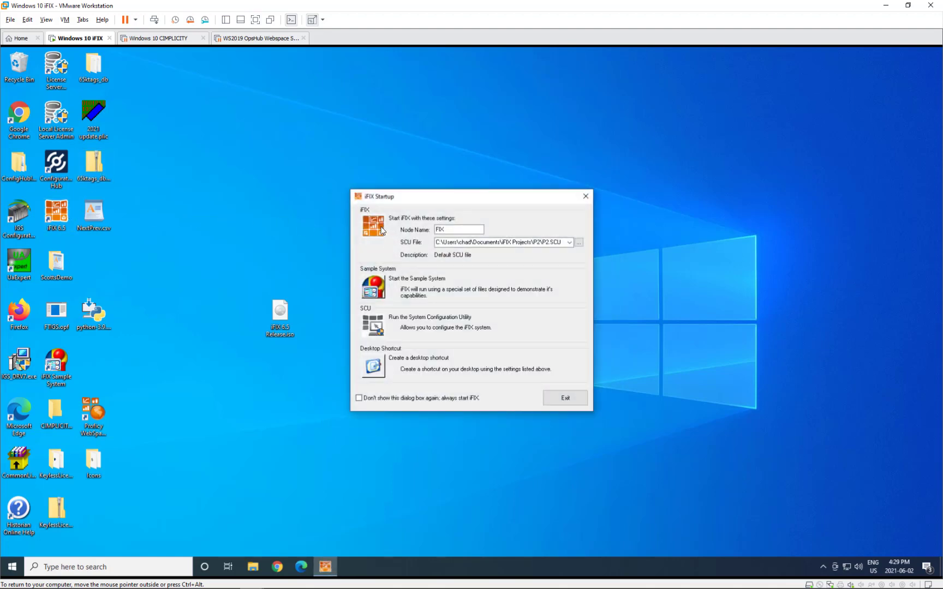
pyautogui.click(373, 226)
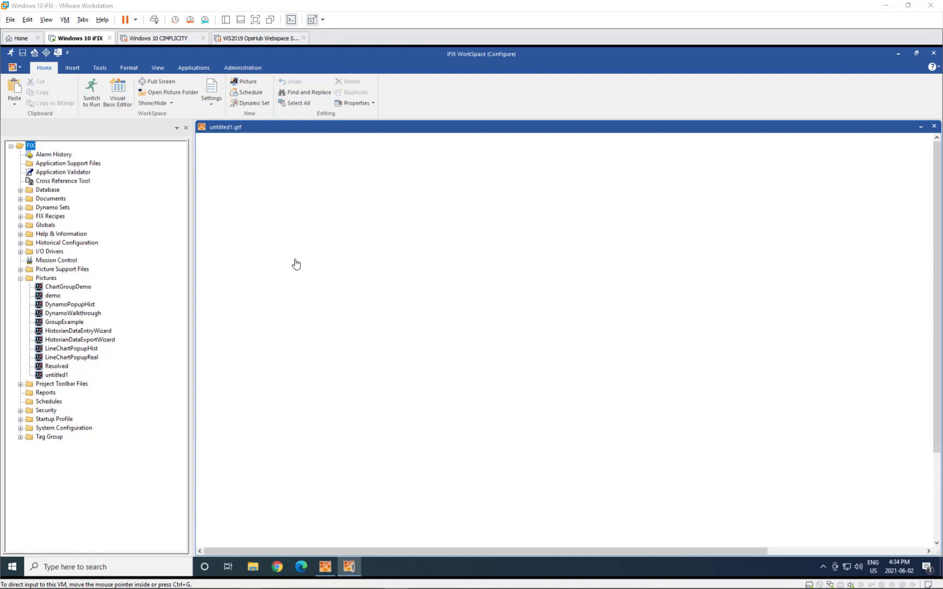
pyautogui.click(194, 68)
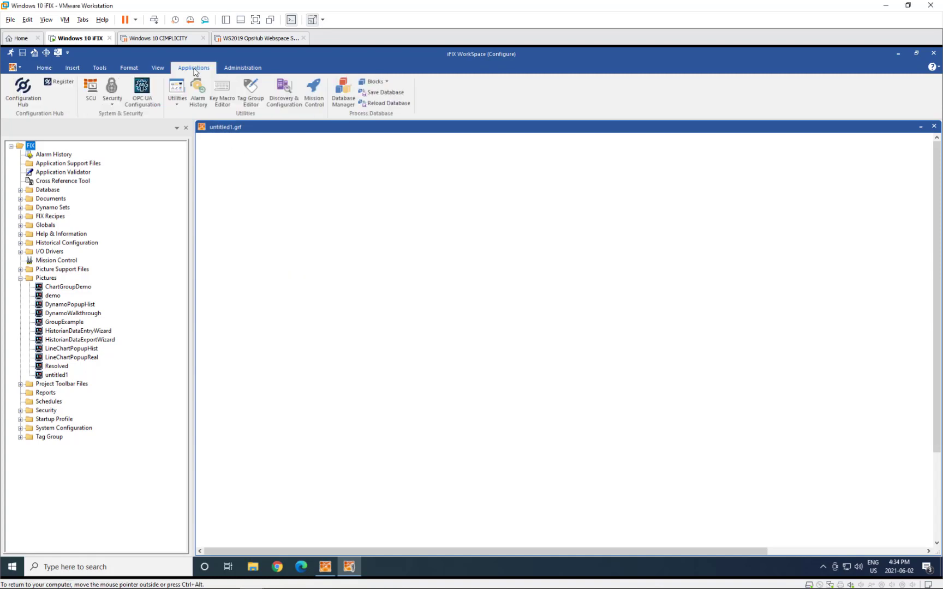
# Step: Launch Configuration Hub and view the Connections IGS list, which shows no channel or device
pyautogui.click(26, 97)
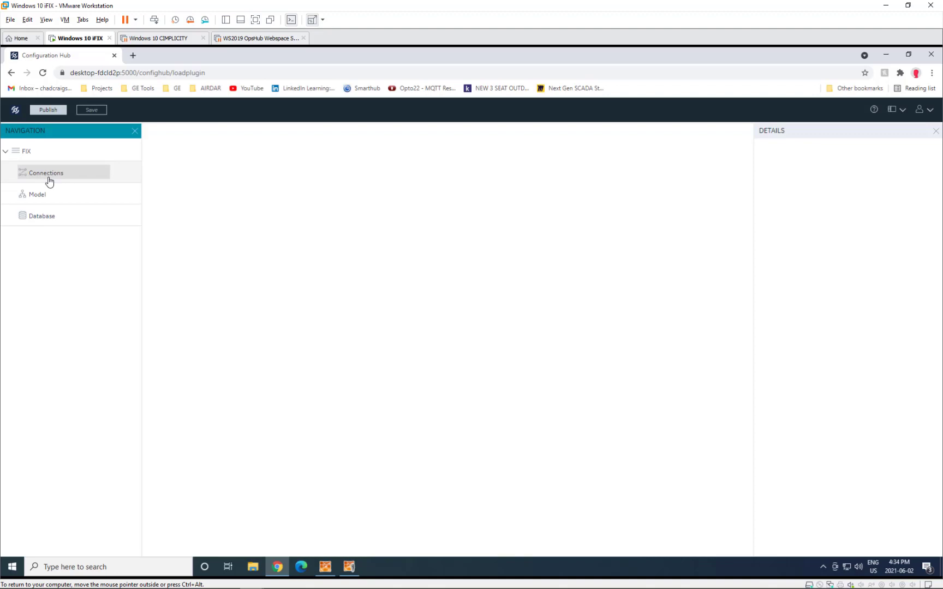
pyautogui.click(49, 180)
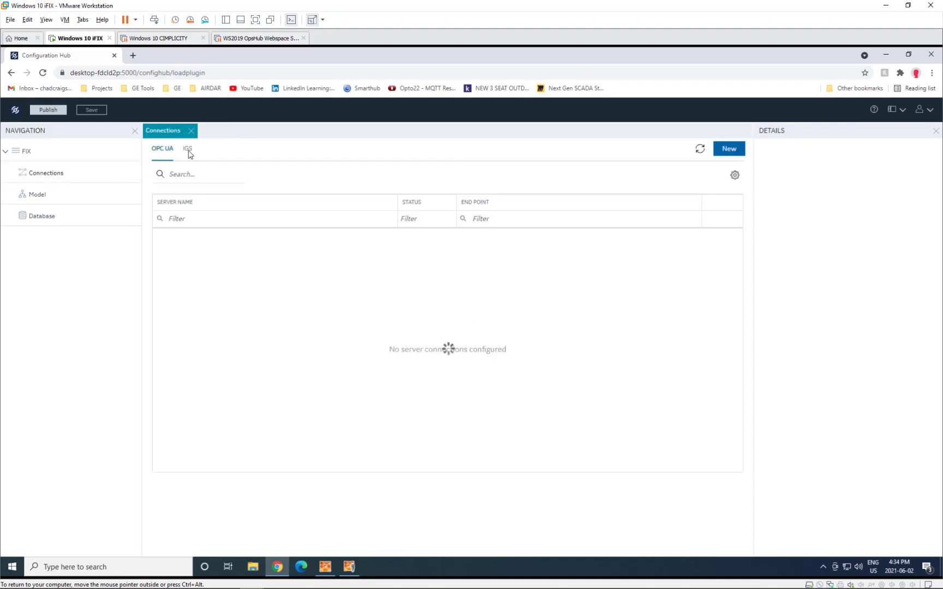
pyautogui.click(189, 153)
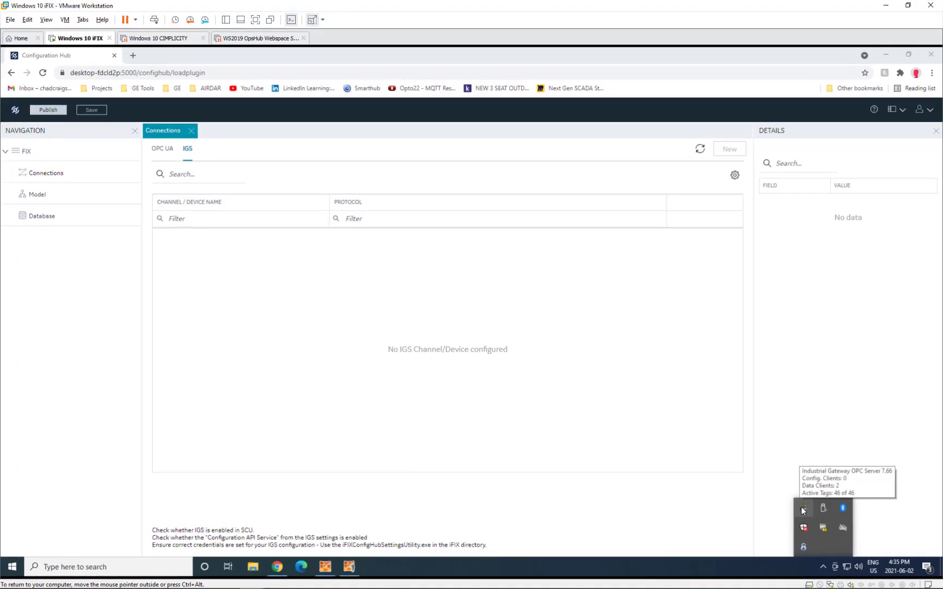
# Step: Set the Industrial Gateway server's Configuration API service Enable to Yes and accept the settings
pyautogui.rightClick(803, 511)
pyautogui.click(835, 434)
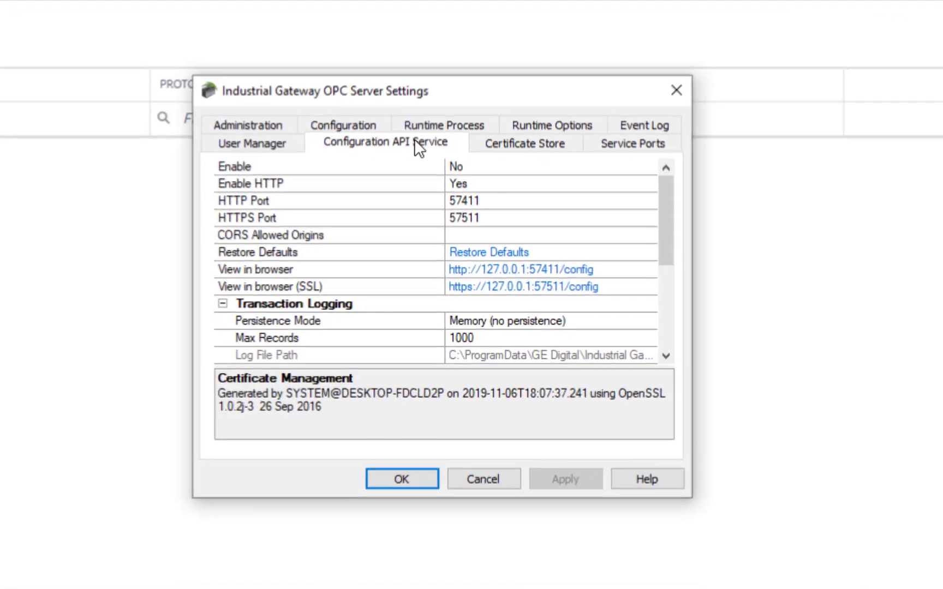
pyautogui.click(471, 157)
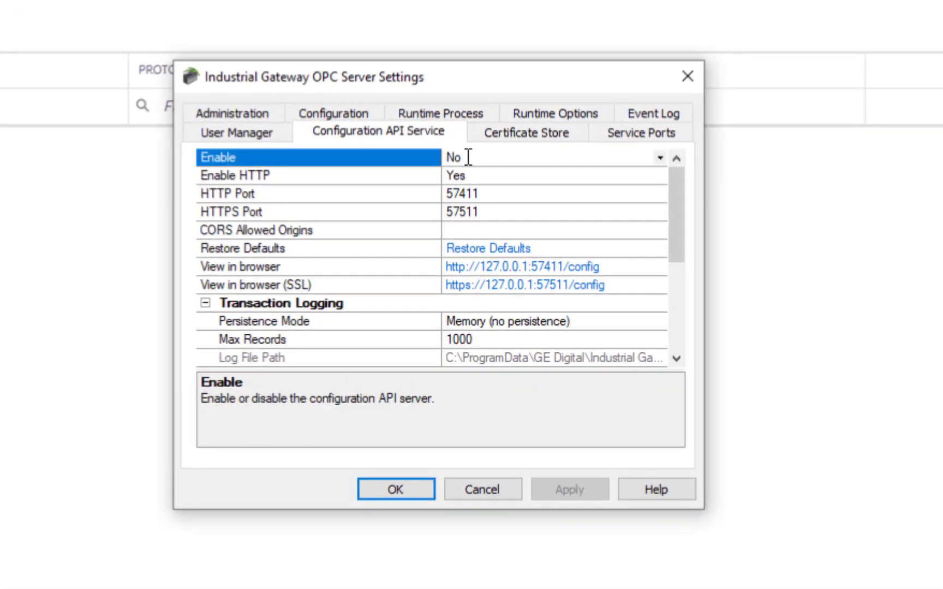
pyautogui.doubleClick(468, 157)
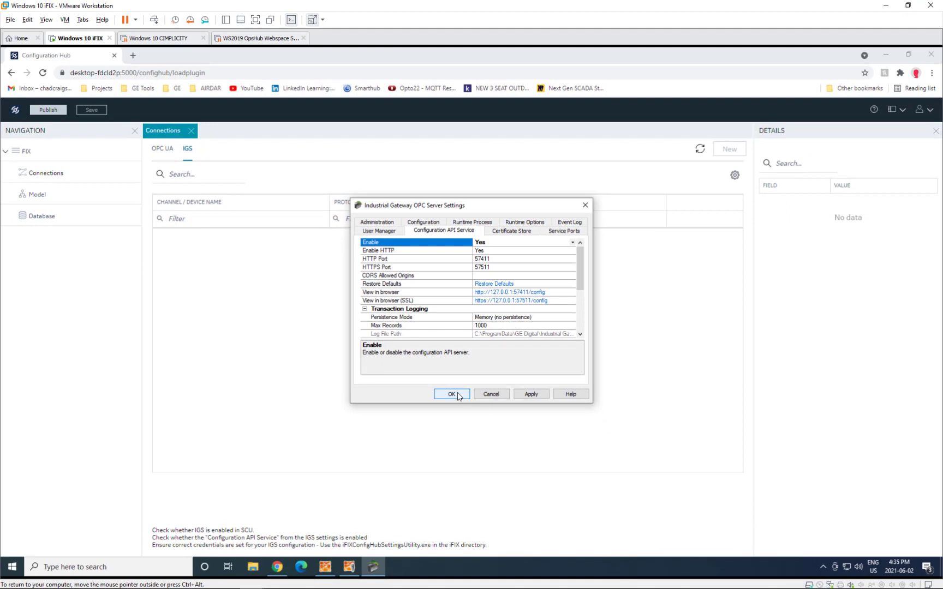
pyautogui.click(452, 394)
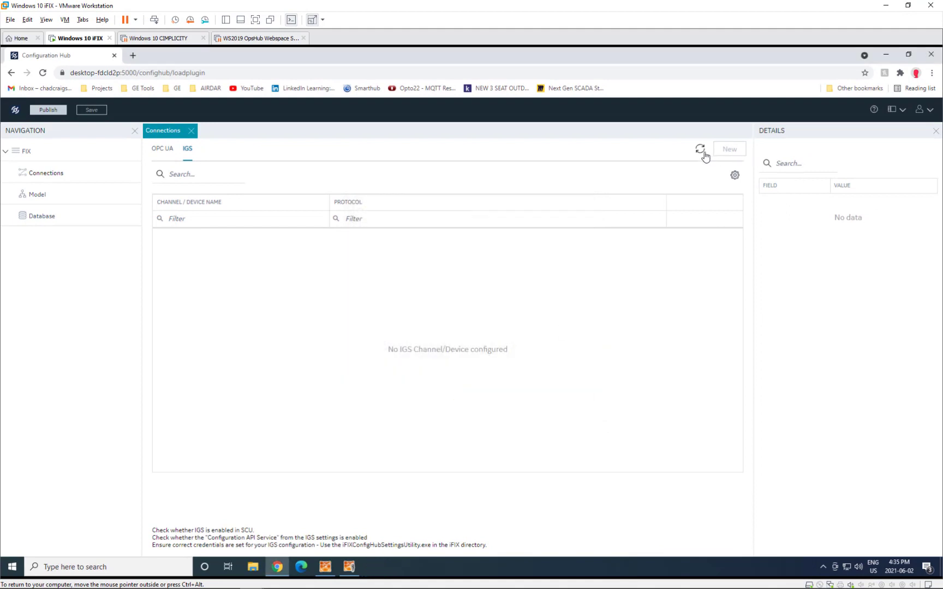
# Step: Refresh the IGS list, browse the SIM channel's PLC device tags, and check Mixer01
pyautogui.click(701, 150)
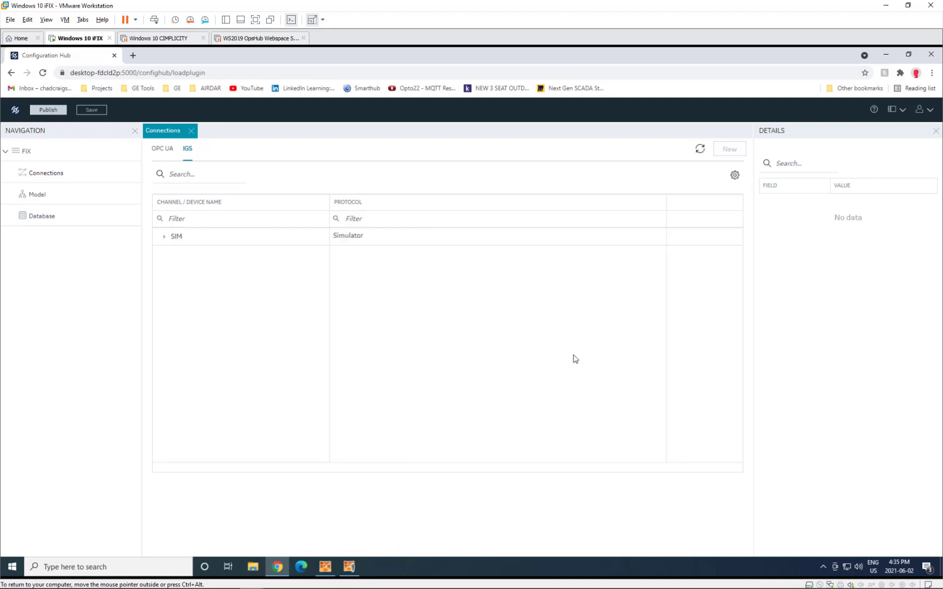
pyautogui.click(159, 239)
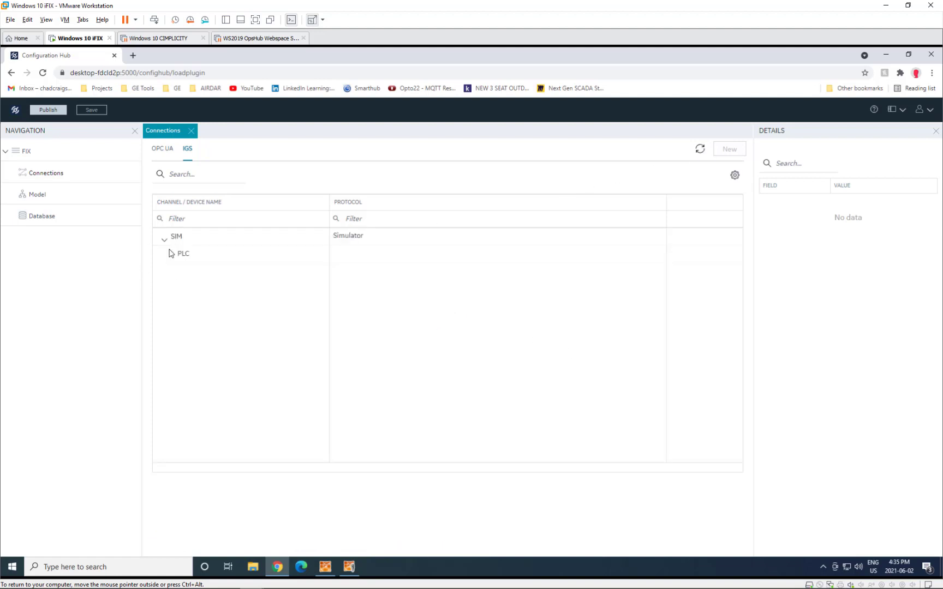
pyautogui.click(179, 257)
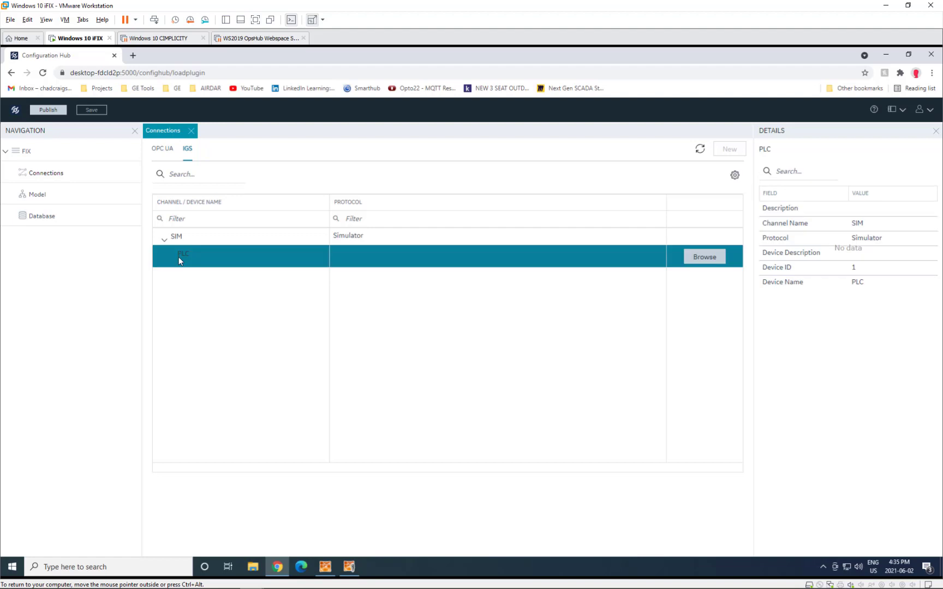
pyautogui.click(693, 258)
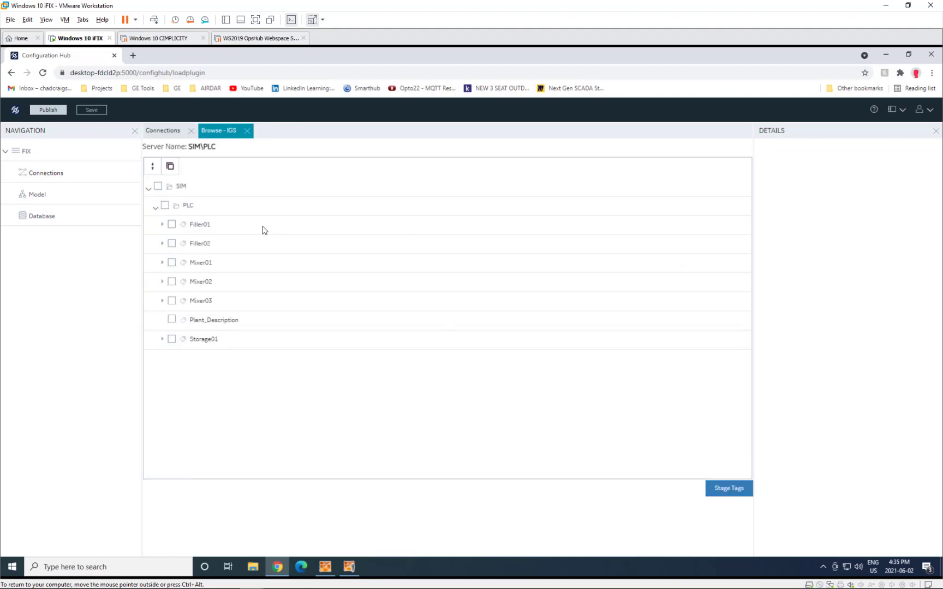
pyautogui.click(202, 263)
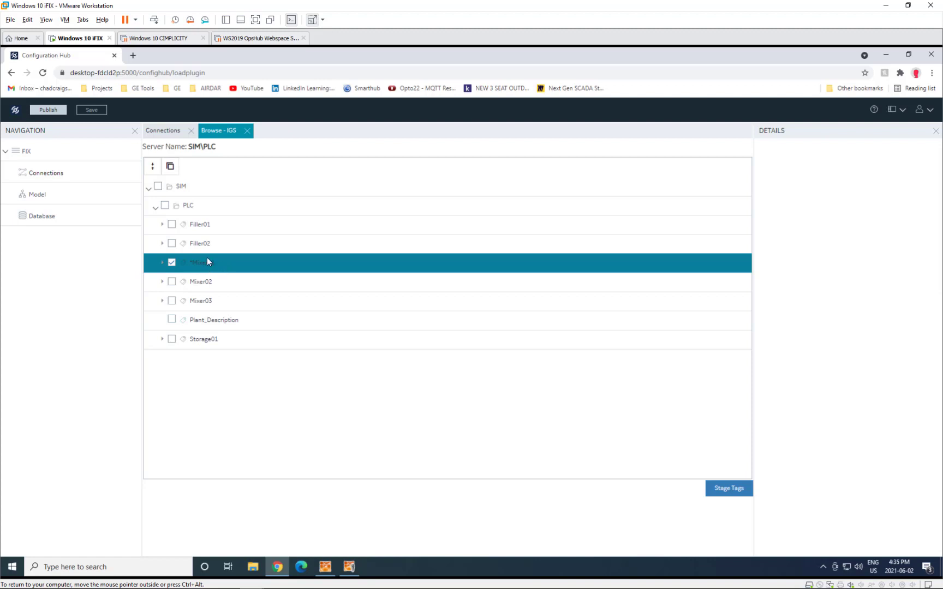
# Step: Stage all nine Mixer01 tags selected, level set to 2 to drop SIM_PLC_, with name prefix Demo_
pyautogui.click(729, 489)
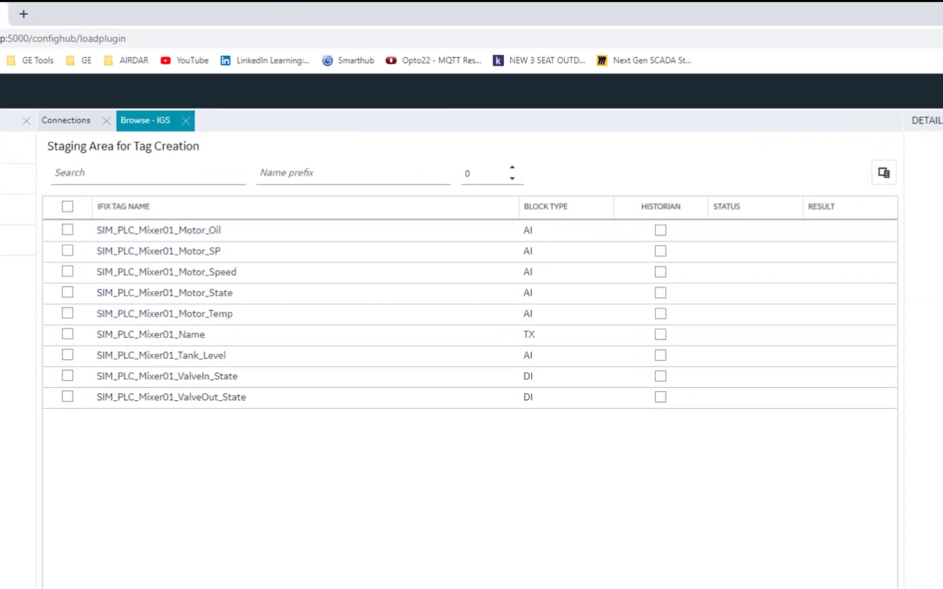
pyautogui.click(69, 213)
pyautogui.click(70, 214)
pyautogui.click(70, 214)
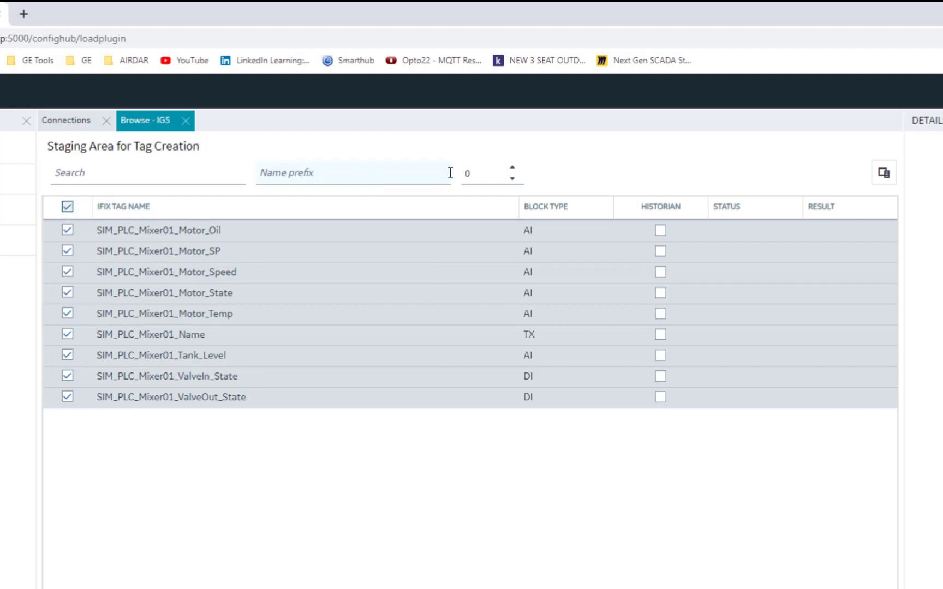
pyautogui.click(511, 169)
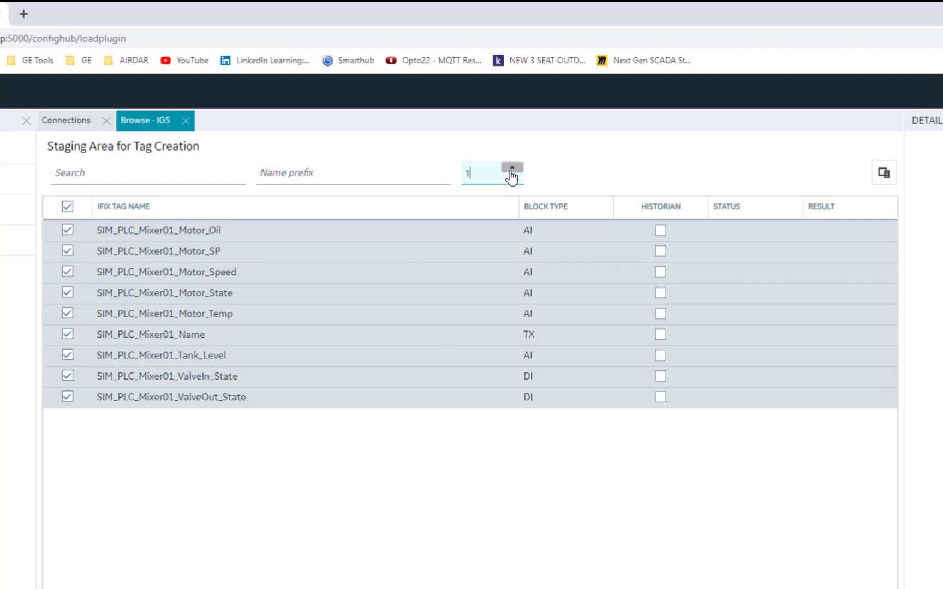
pyautogui.click(511, 169)
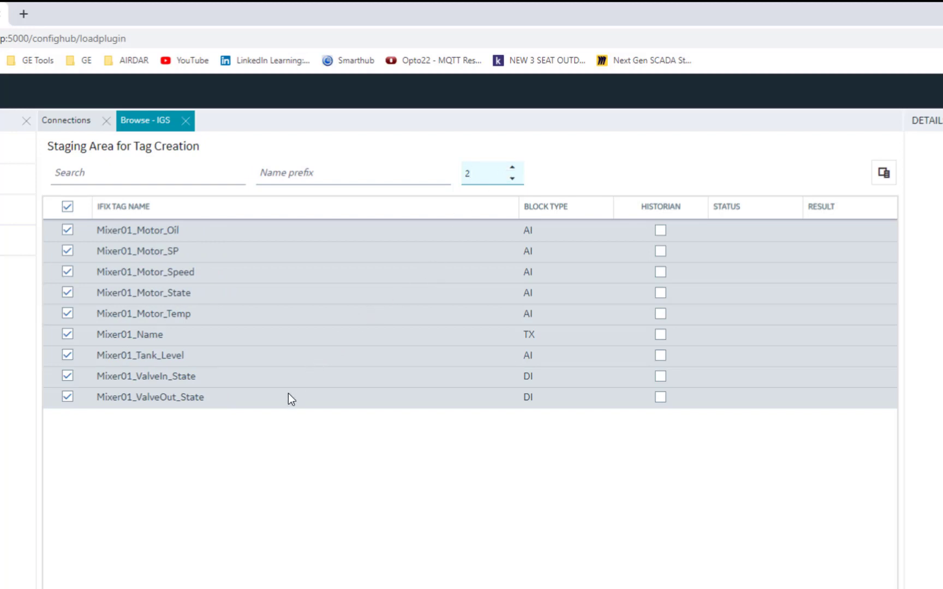
pyautogui.click(304, 173)
pyautogui.write('Demo')
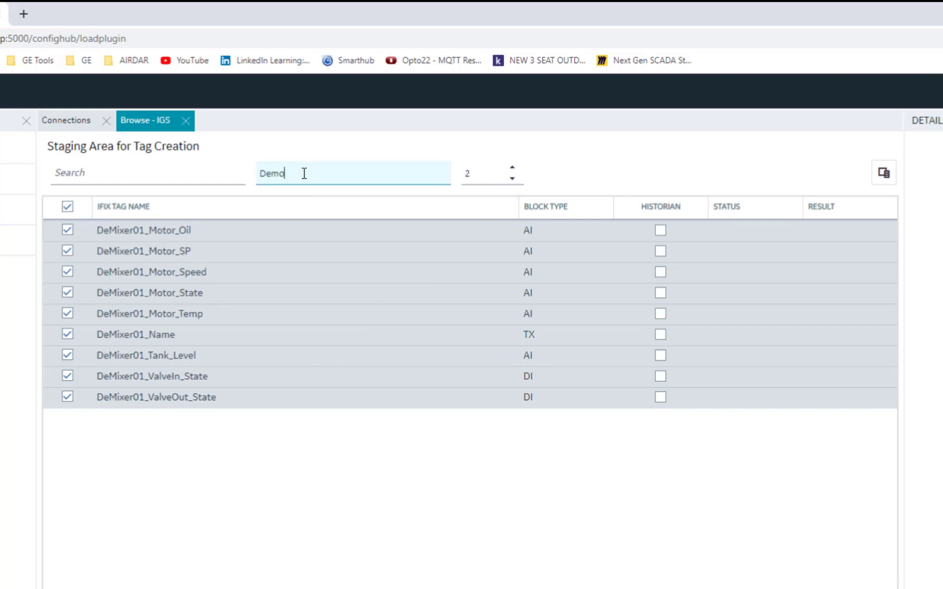
pyautogui.write('_')
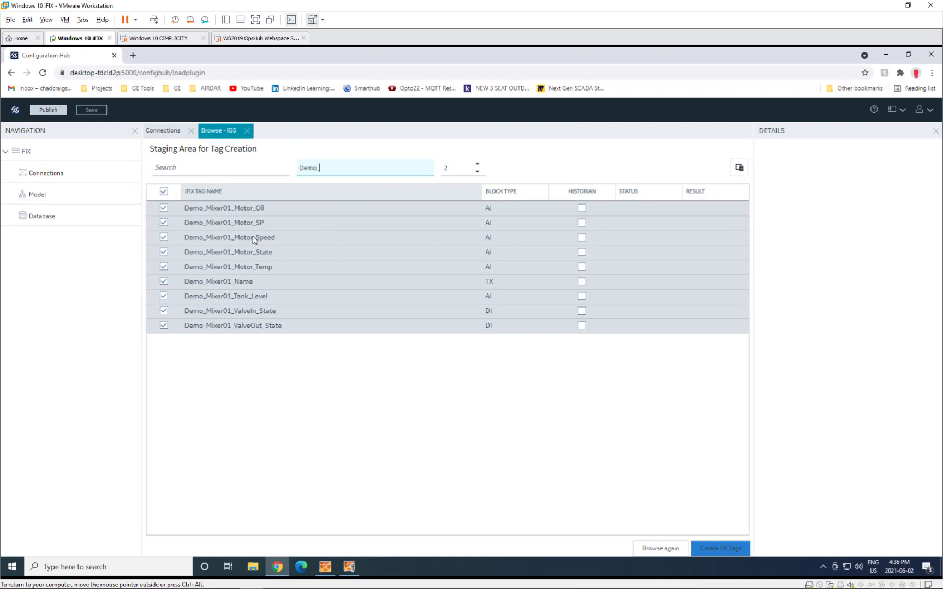
# Step: Create the nine staged Demo_Mixer01 tags, then publish and confirm them to iFIX node FIX
pyautogui.click(714, 547)
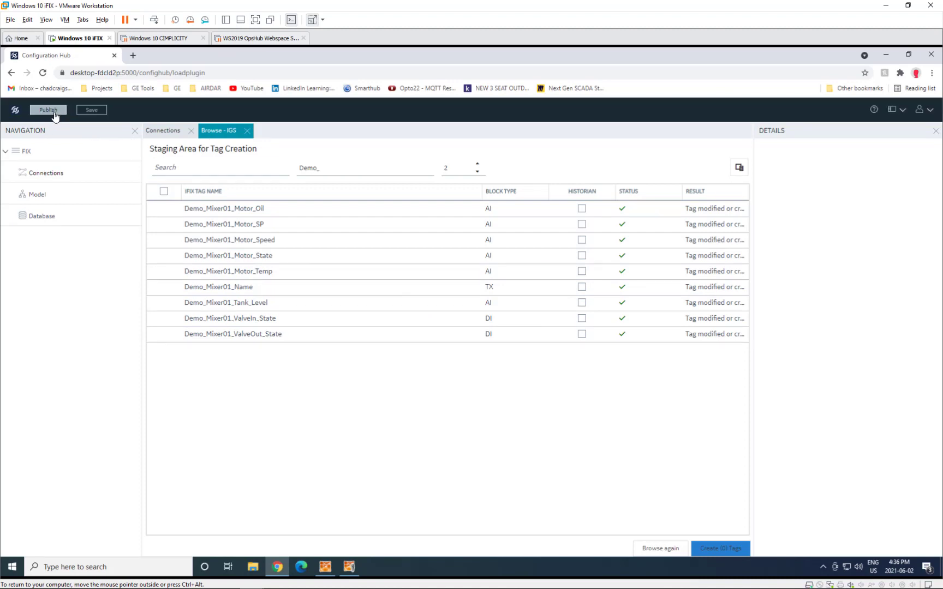
pyautogui.click(54, 112)
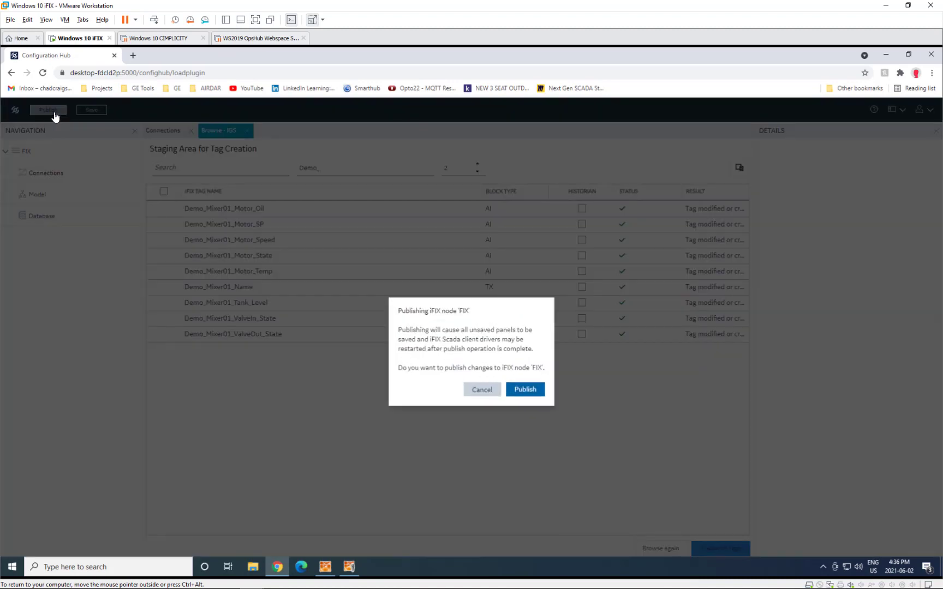
pyautogui.click(520, 391)
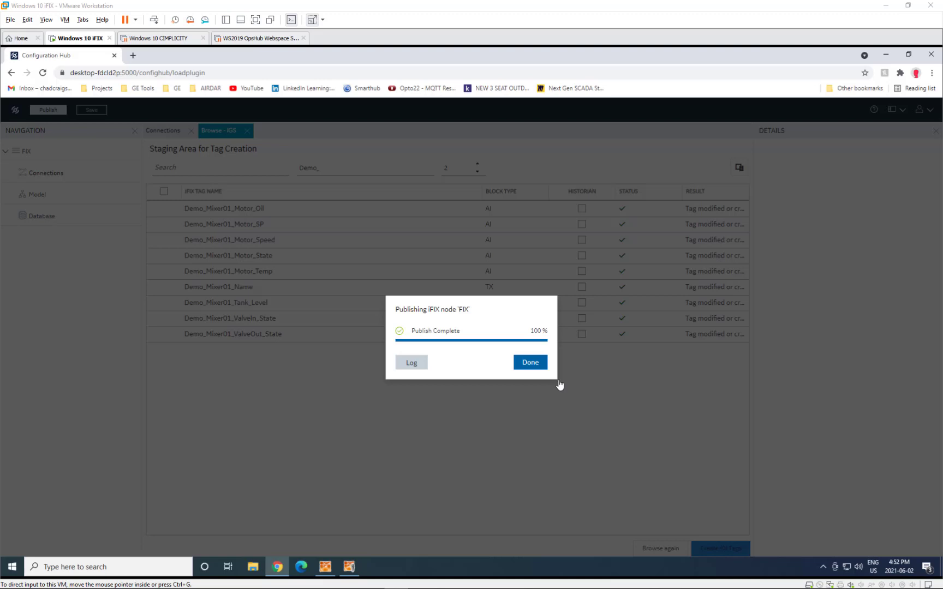
pyautogui.click(524, 364)
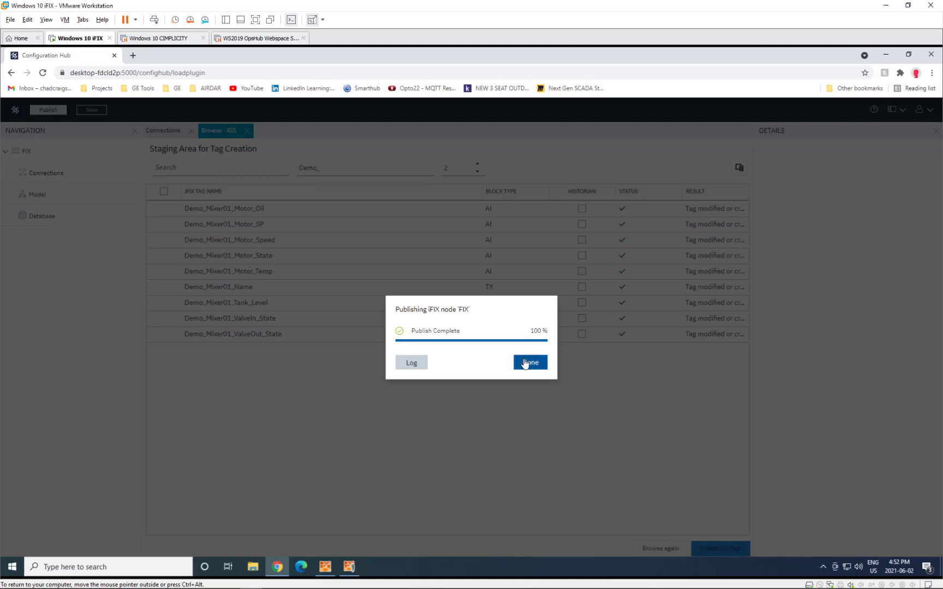
pyautogui.click(527, 364)
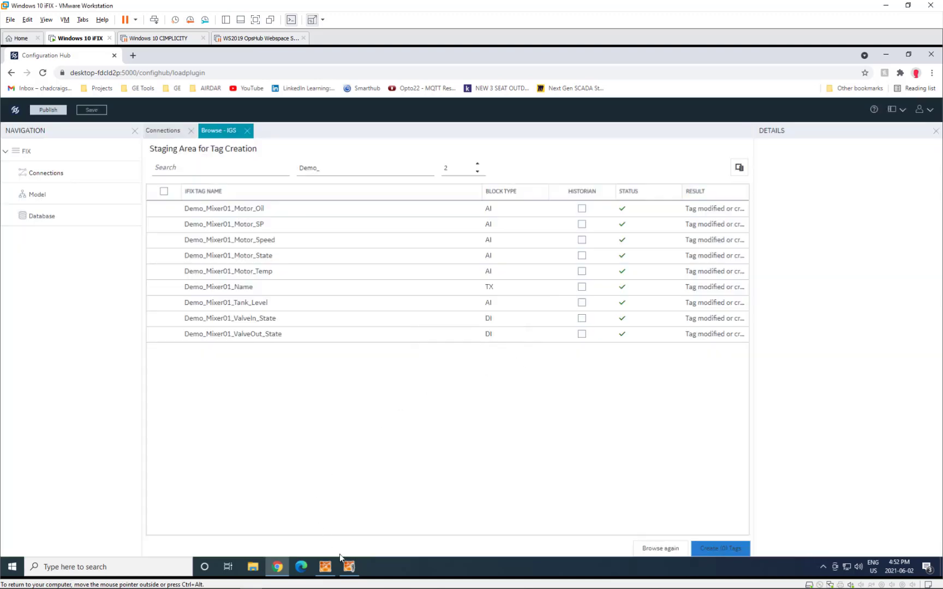
# Step: Open the HPTanks > HPTanksAnim dynamo set and drag its large horizontal tank into demo.grf
pyautogui.click(348, 567)
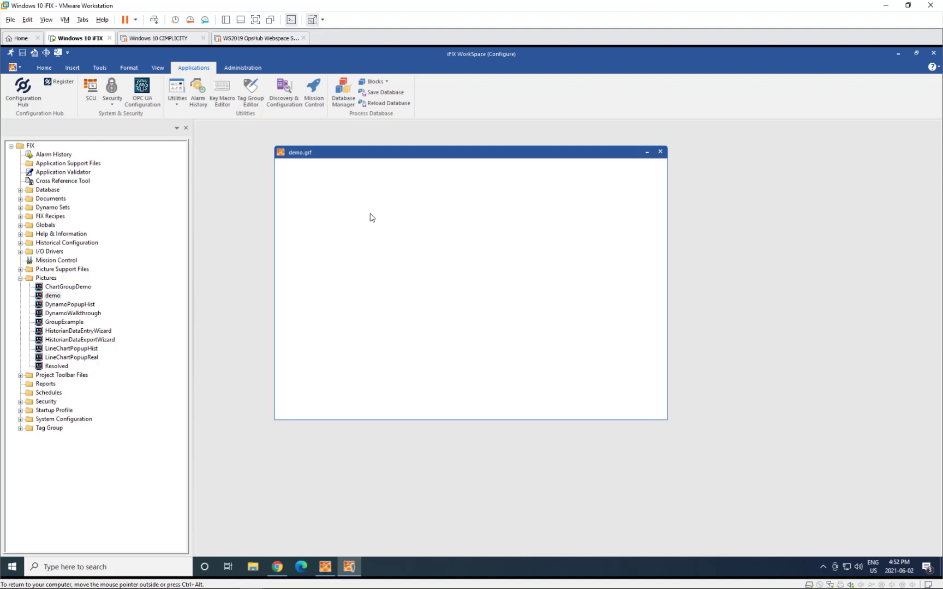
pyautogui.click(20, 208)
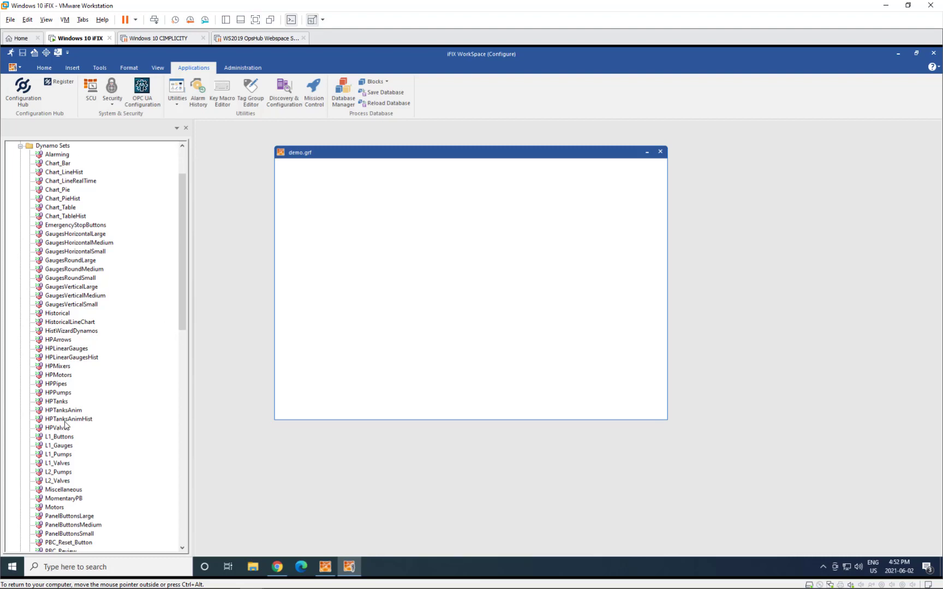
pyautogui.doubleClick(42, 404)
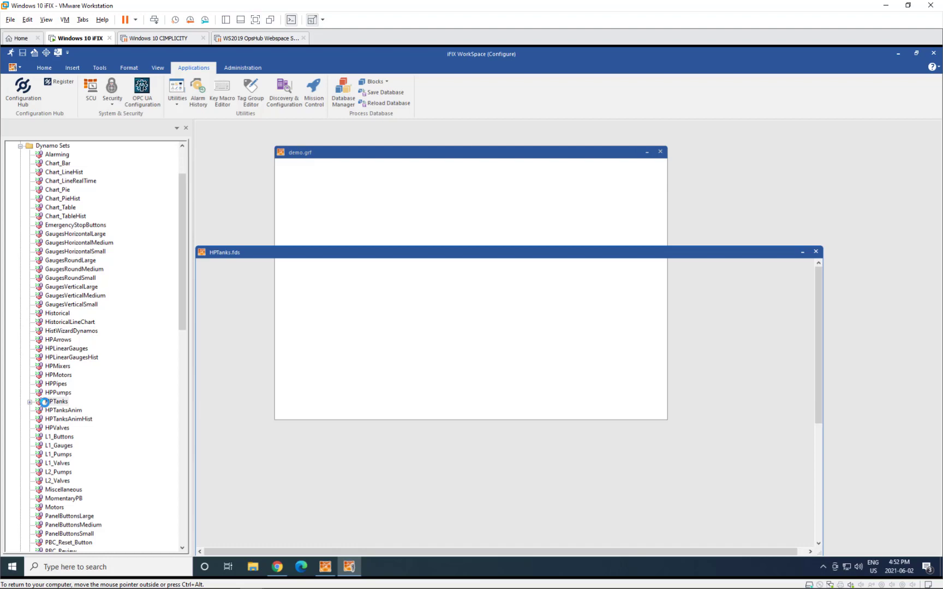
pyautogui.doubleClick(74, 411)
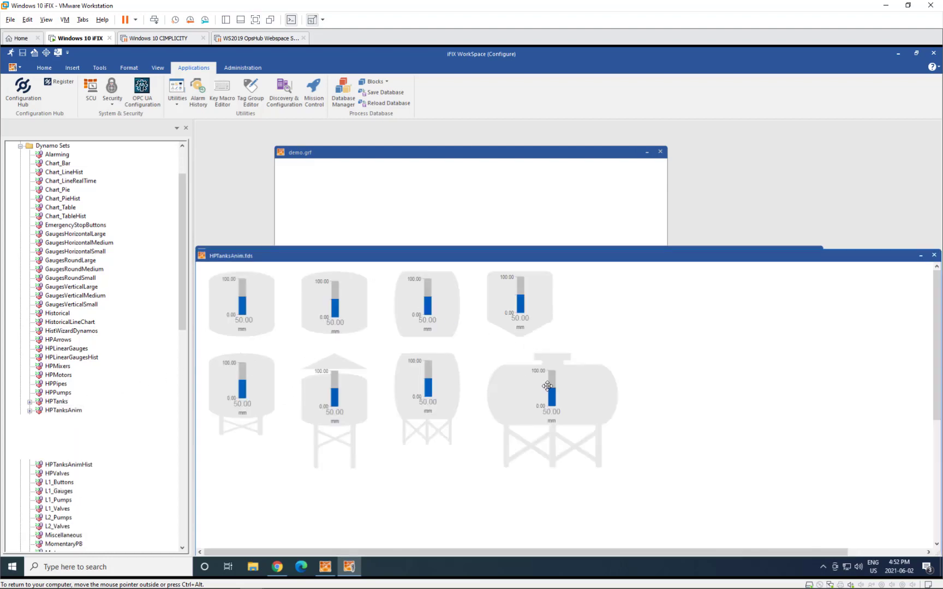
pyautogui.moveTo(547, 385); pyautogui.dragTo(447, 208)
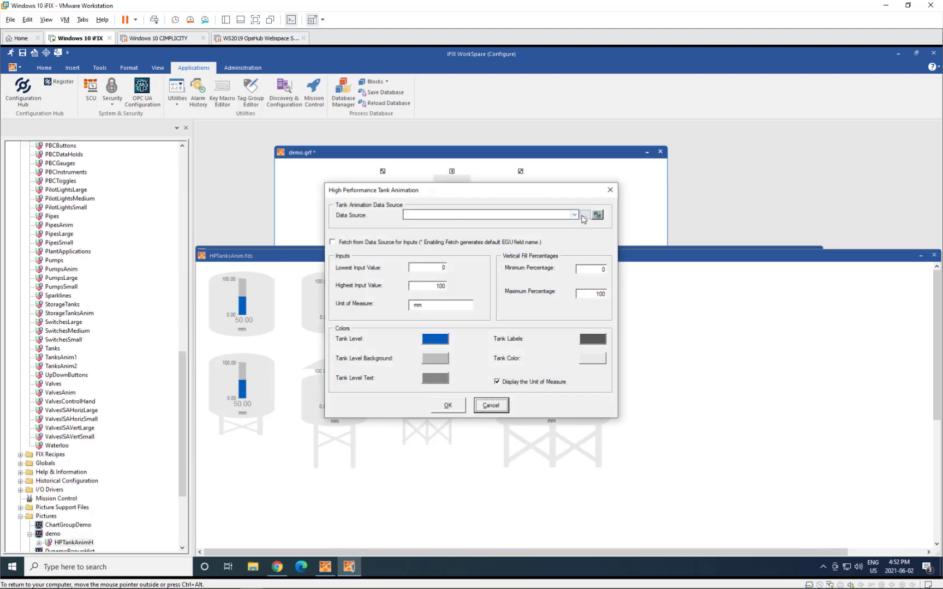
# Step: Set the tank's data source to Fix32.FIX.DEMO_MIXER01_TANK_LEVEL.F_CV and close HPTanksAnim.fds
pyautogui.click(583, 216)
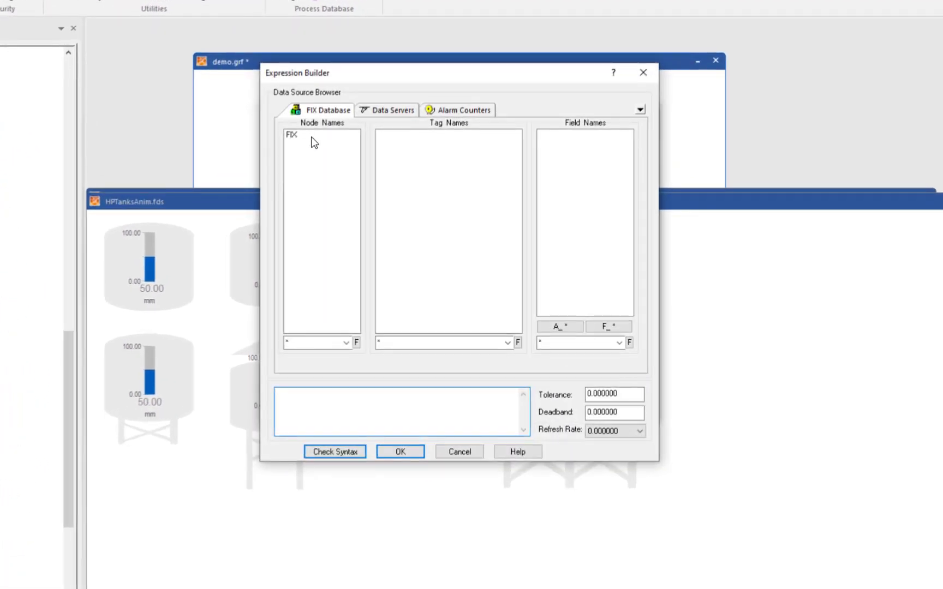
pyautogui.click(311, 137)
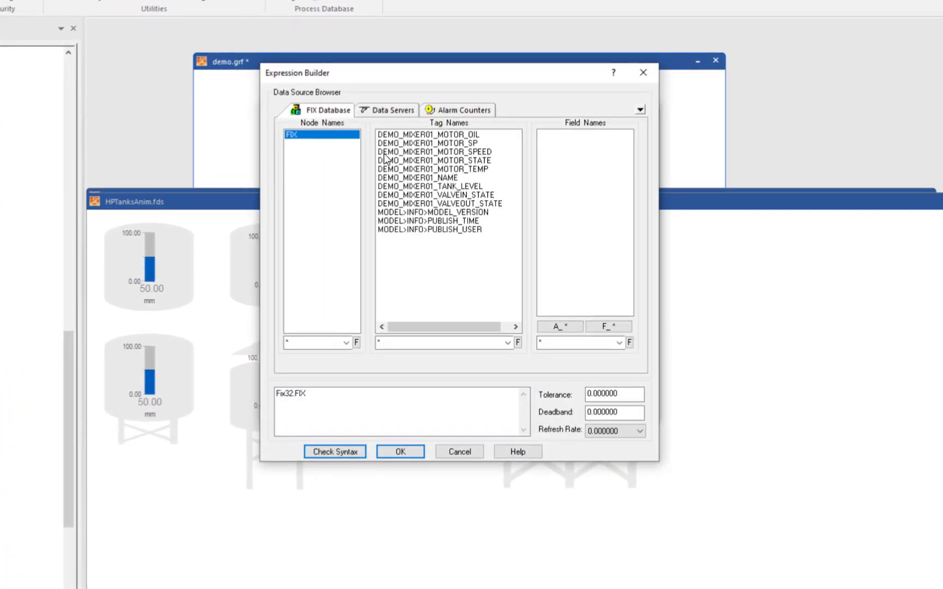
pyautogui.click(440, 186)
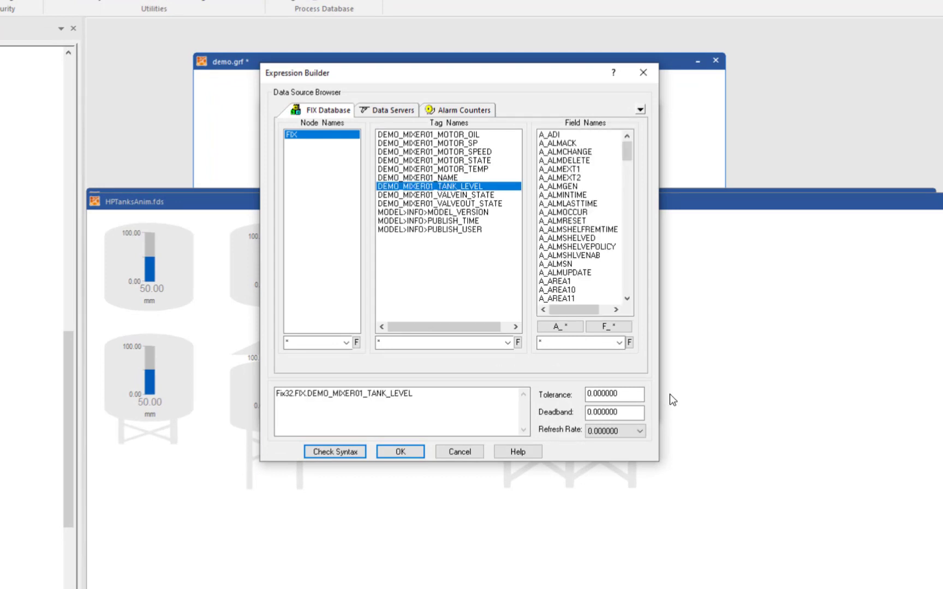
pyautogui.click(608, 326)
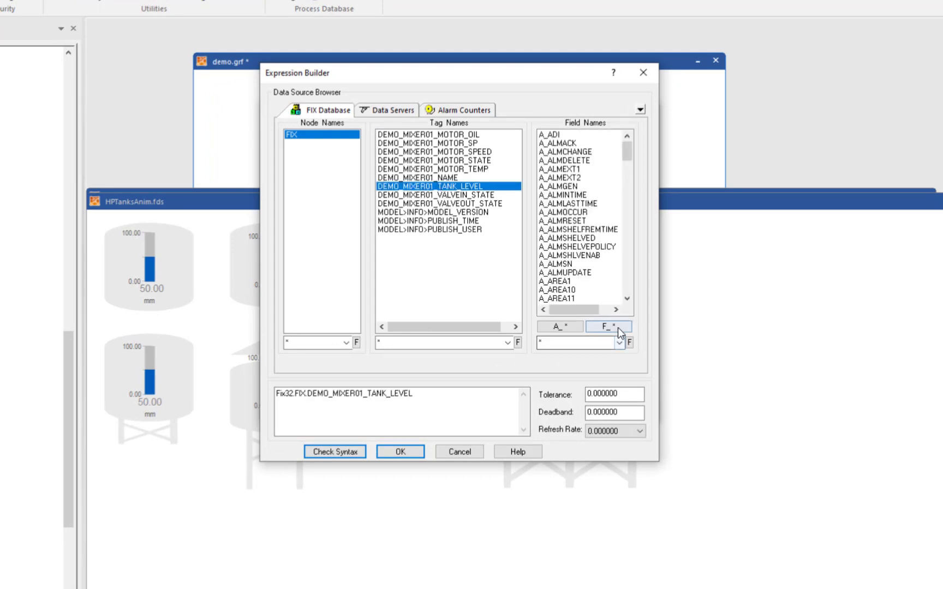
pyautogui.click(391, 451)
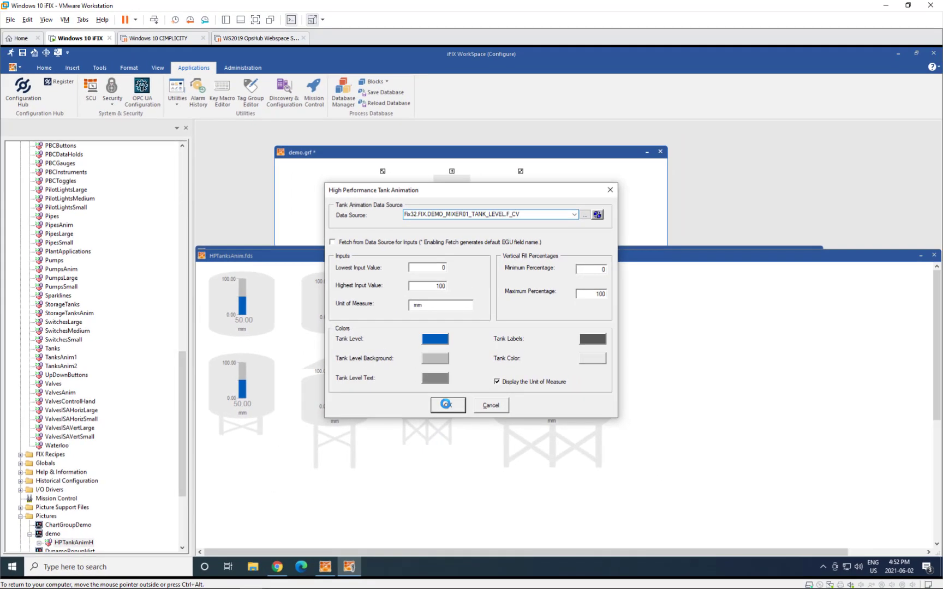
pyautogui.click(446, 405)
pyautogui.click(931, 255)
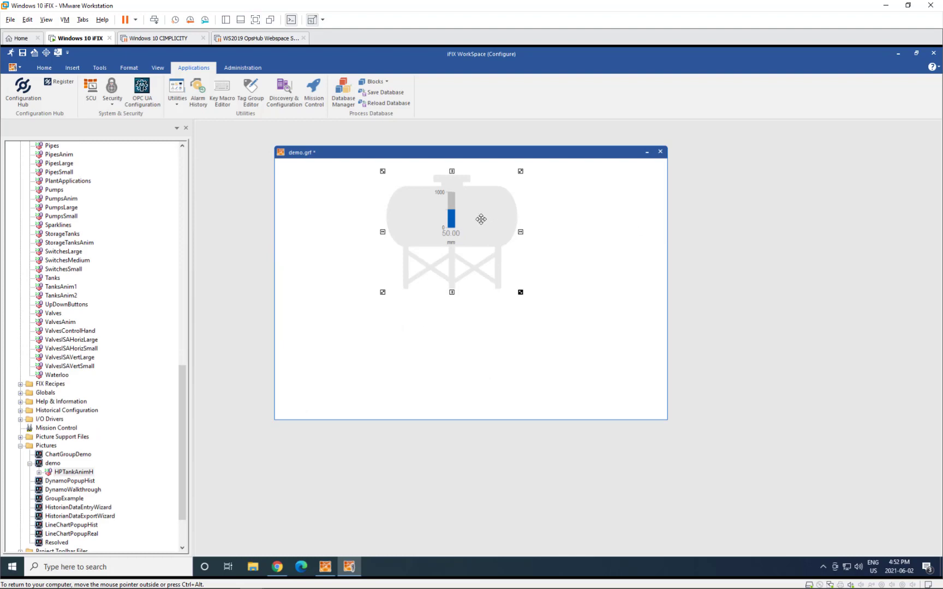
# Step: Move the tank lower toward the picture's centre and save demo.grf
pyautogui.moveTo(484, 218); pyautogui.dragTo(472, 268)
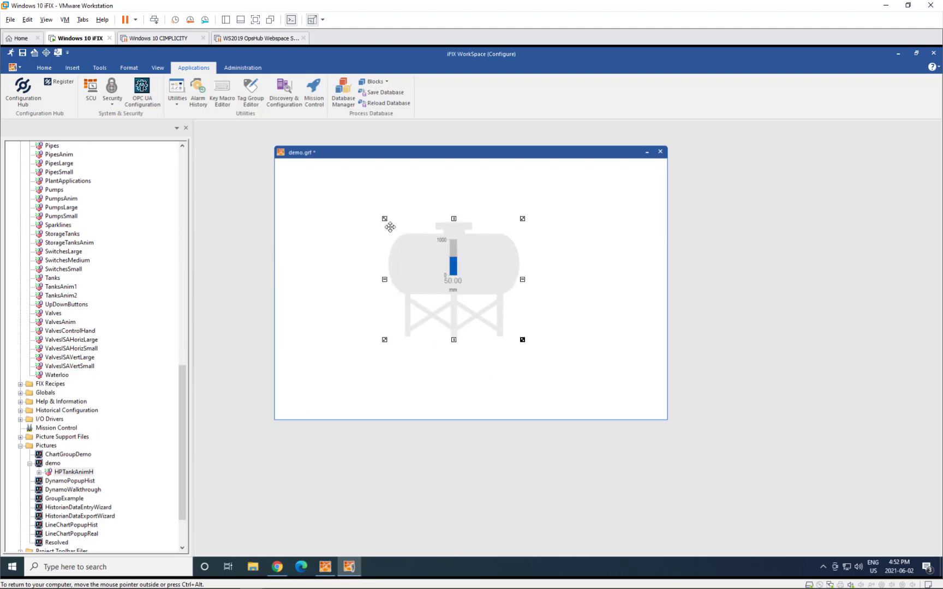
pyautogui.click(21, 53)
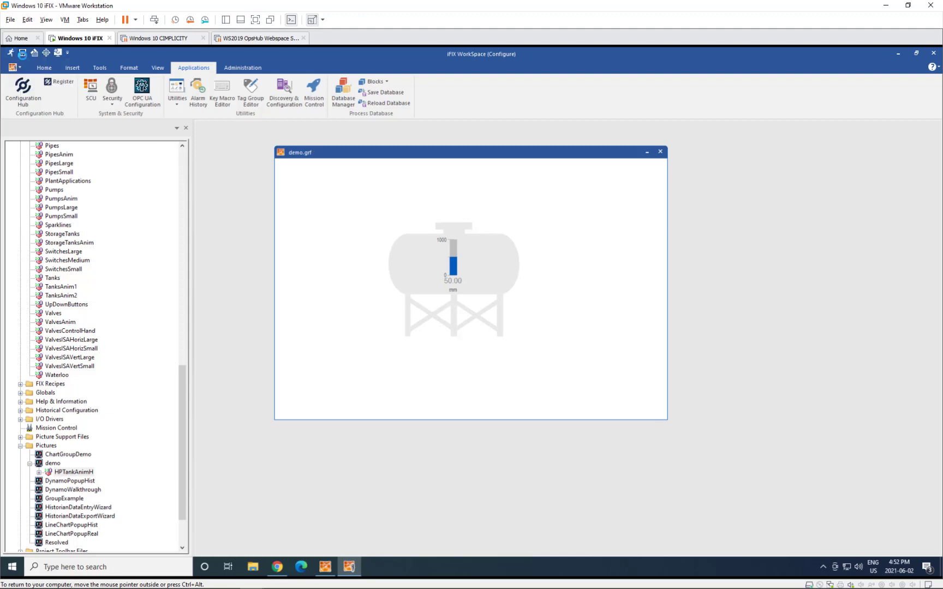
# Step: Run the picture to confirm the tank shows its live, falling level, then return to Configure mode
pyautogui.click(11, 53)
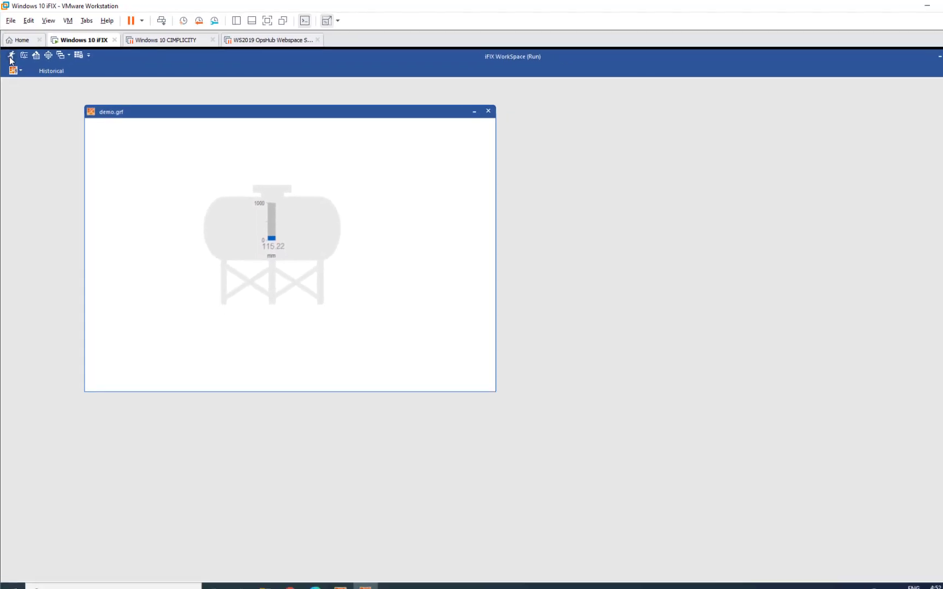
pyautogui.click(14, 68)
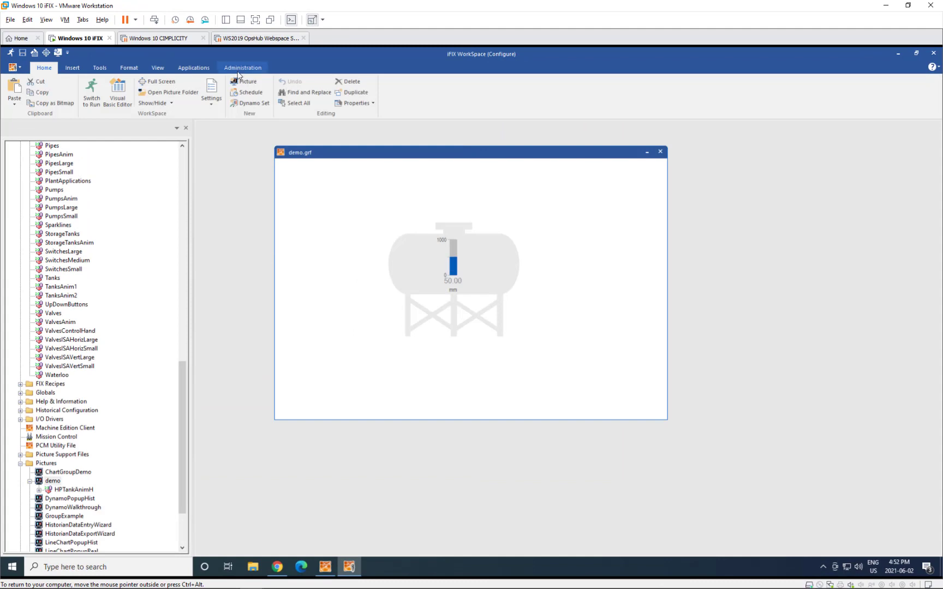
pyautogui.click(193, 68)
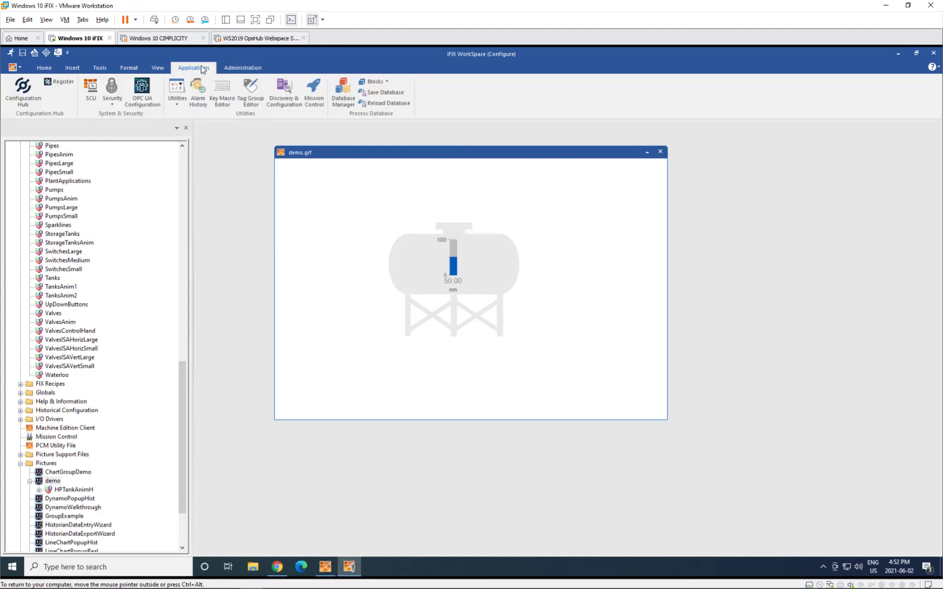
# Step: Open the local node FIX in Database Manager and open DEMO_MIXER01_TANK_LEVEL's Analog Input settings
pyautogui.click(346, 99)
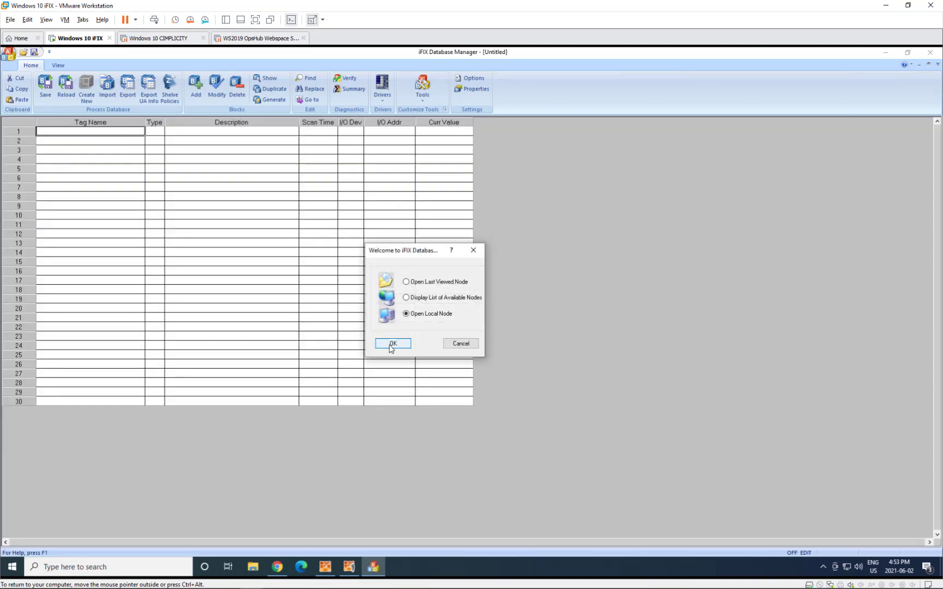
pyautogui.click(393, 344)
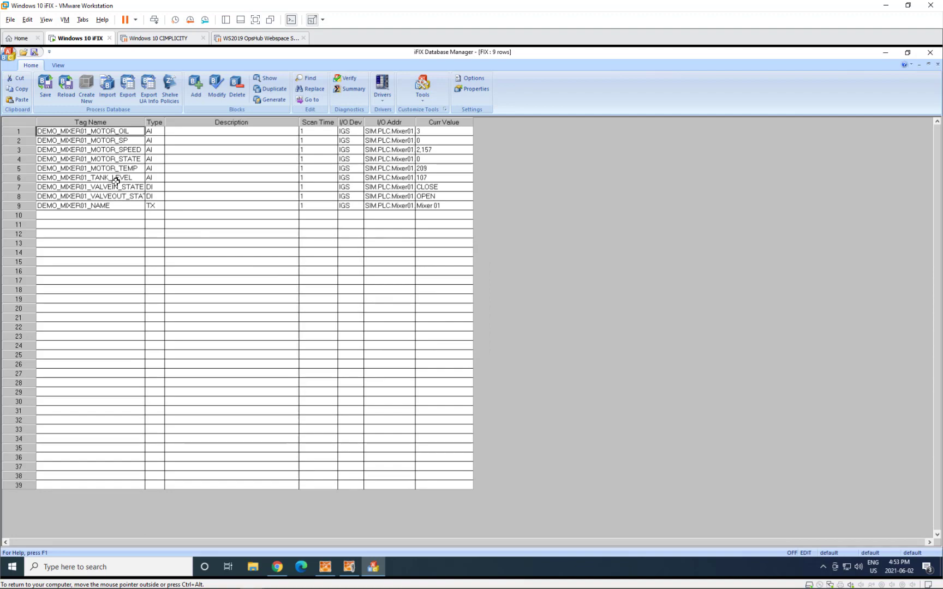
pyautogui.click(113, 179)
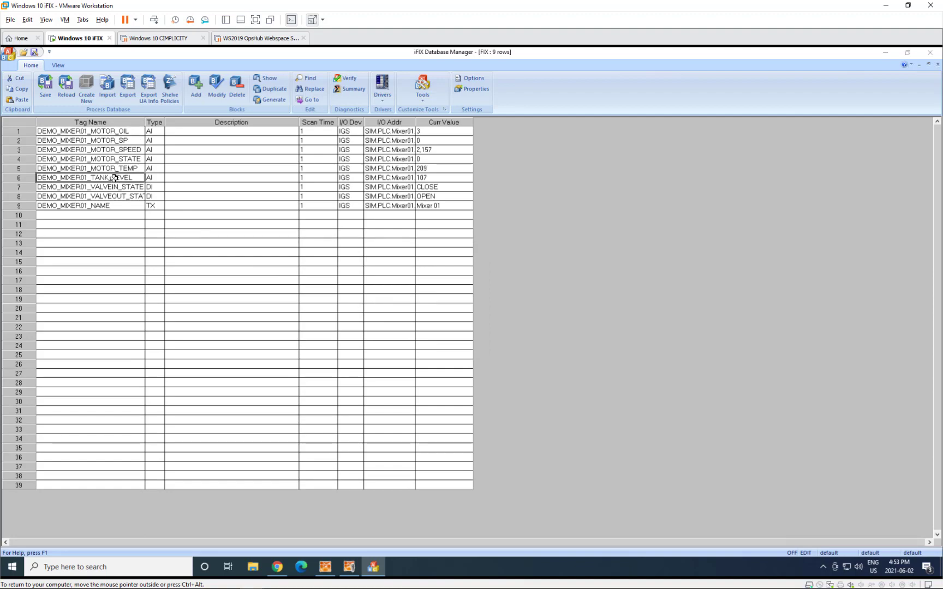
pyautogui.doubleClick(114, 179)
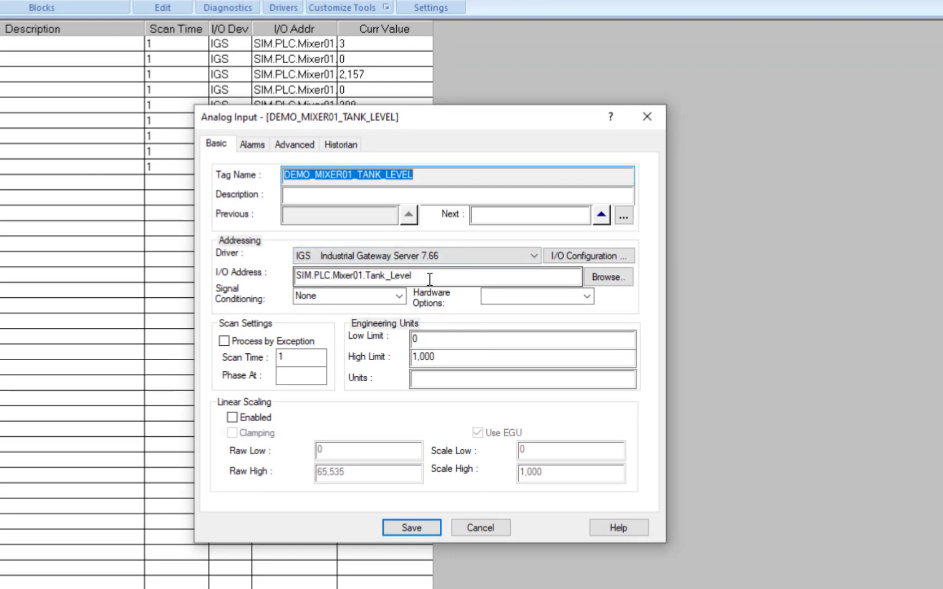
# Step: Browse the I/O addresses down to IGS > SIM > PLC and insert the <Dynamic Tag Name> address
pyautogui.click(613, 277)
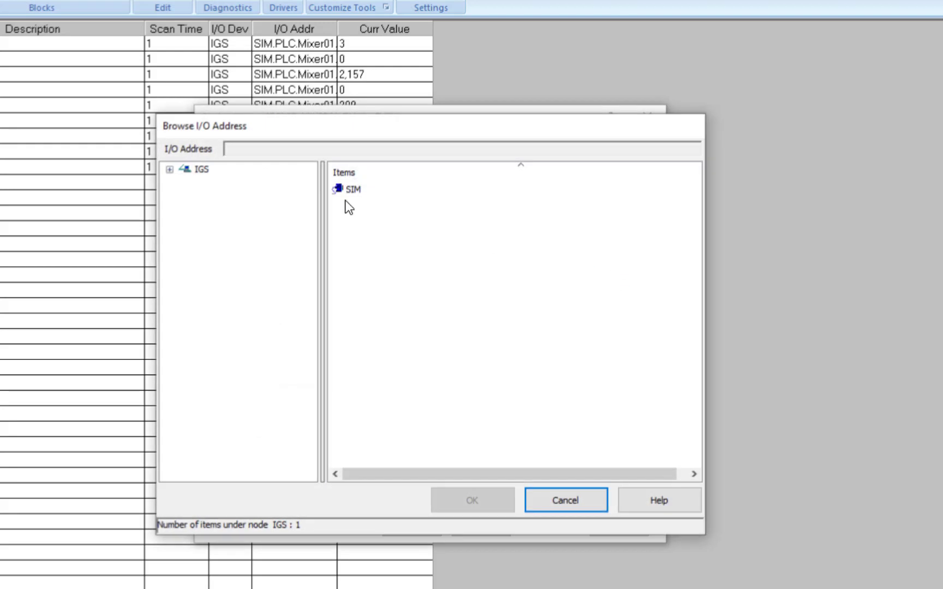
pyautogui.doubleClick(350, 189)
pyautogui.click(349, 190)
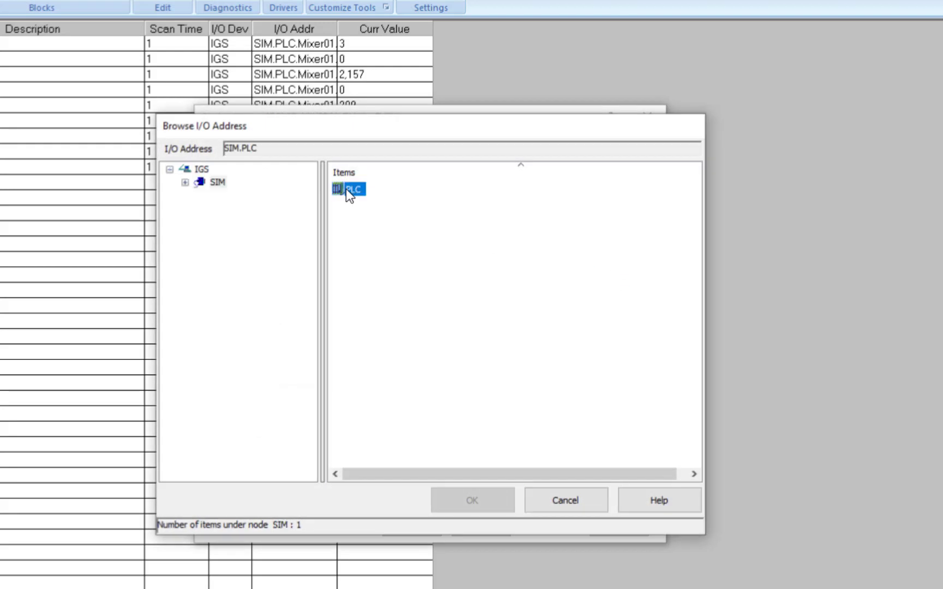
pyautogui.click(211, 181)
pyautogui.doubleClick(344, 189)
pyautogui.doubleClick(353, 187)
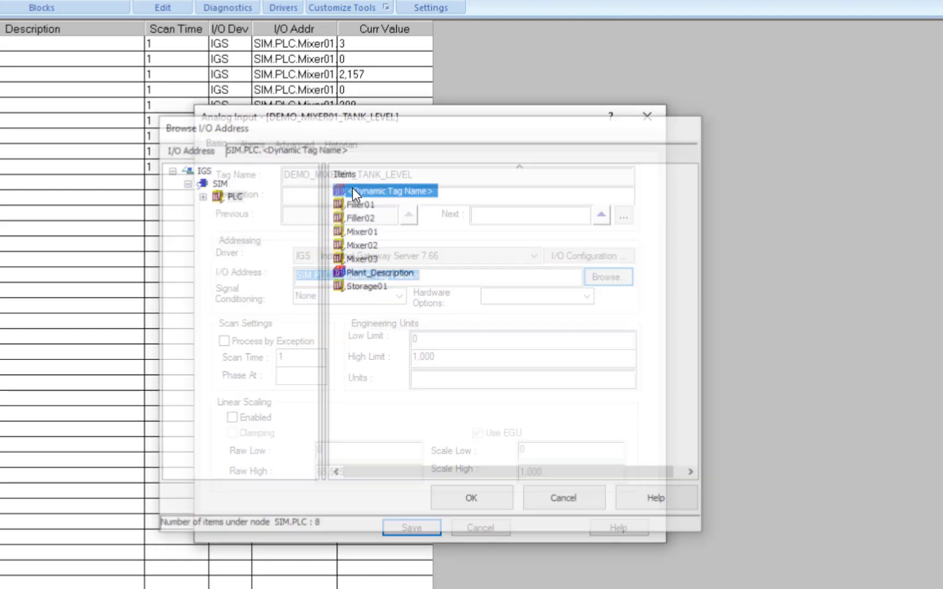
# Step: Replace the <Dynamic Tag Name> placeholder in the I/O Address so it reads 'SIM.PLC/'
pyautogui.click(444, 275)
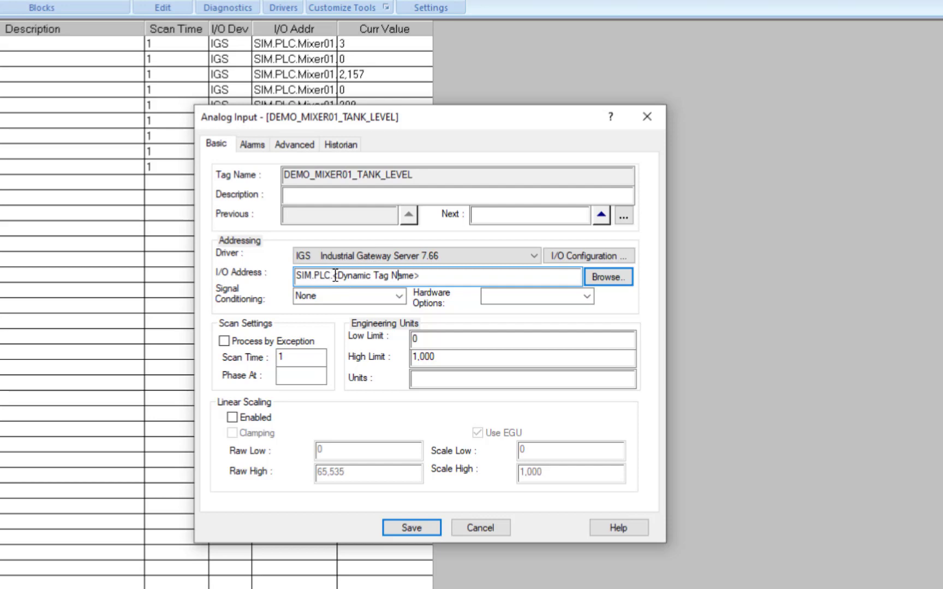
pyautogui.moveTo(332, 275); pyautogui.dragTo(456, 282)
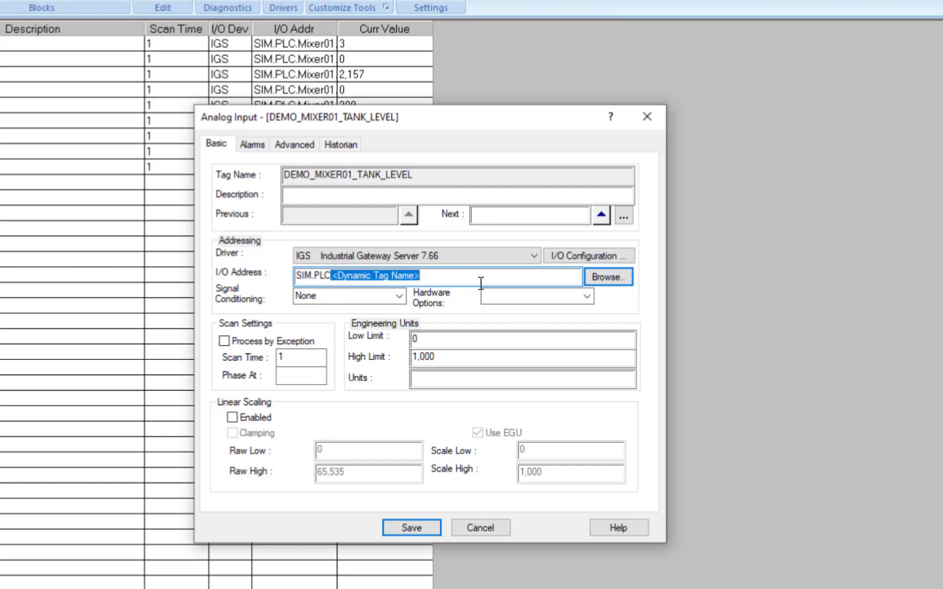
pyautogui.write('/.')
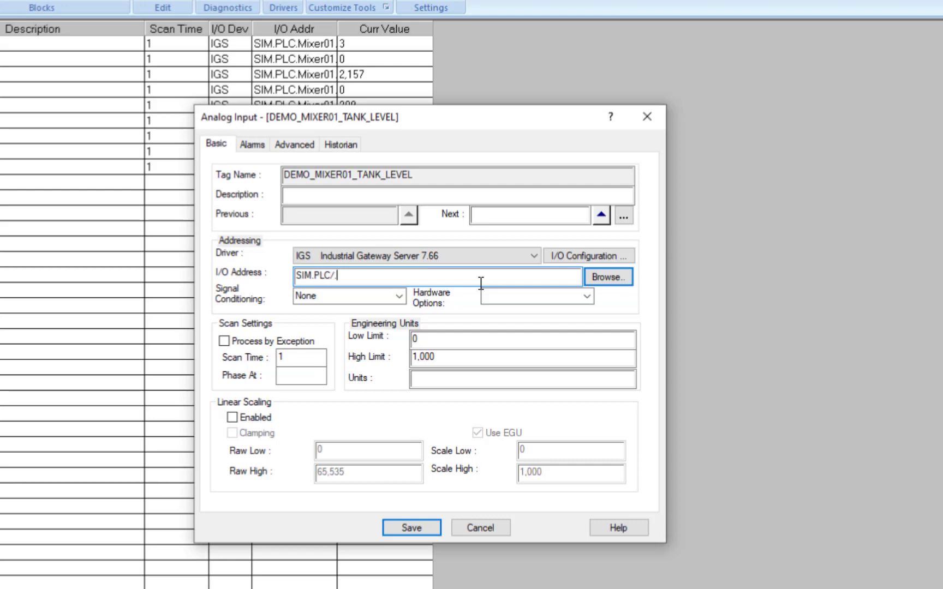